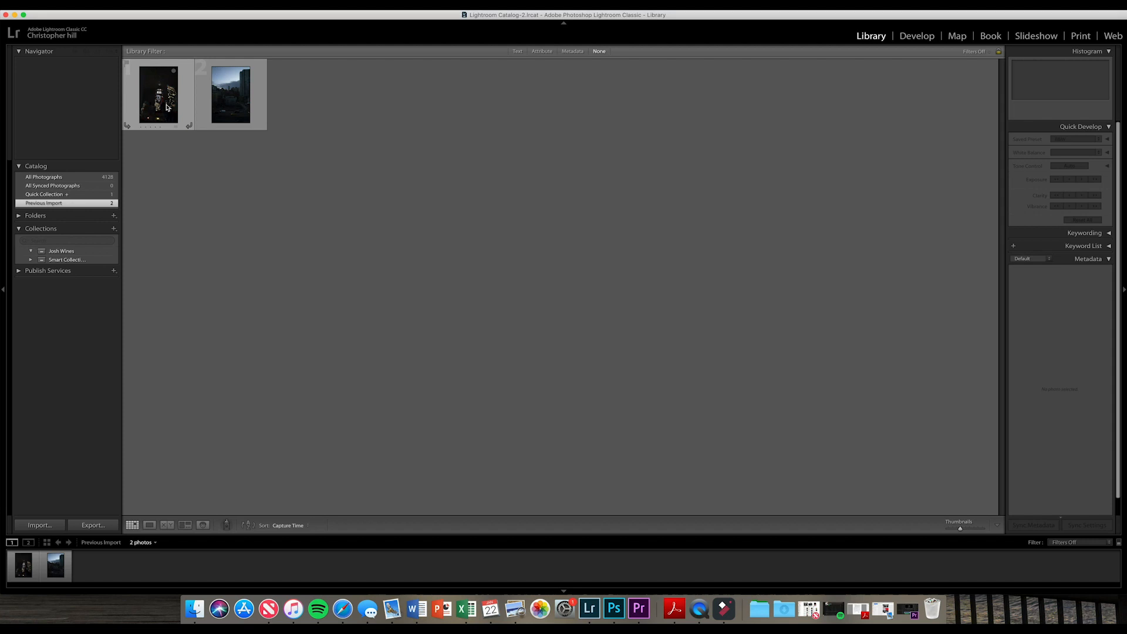
- Select both imported photos and open them for editing in the Develop module
shift+click(230, 110)
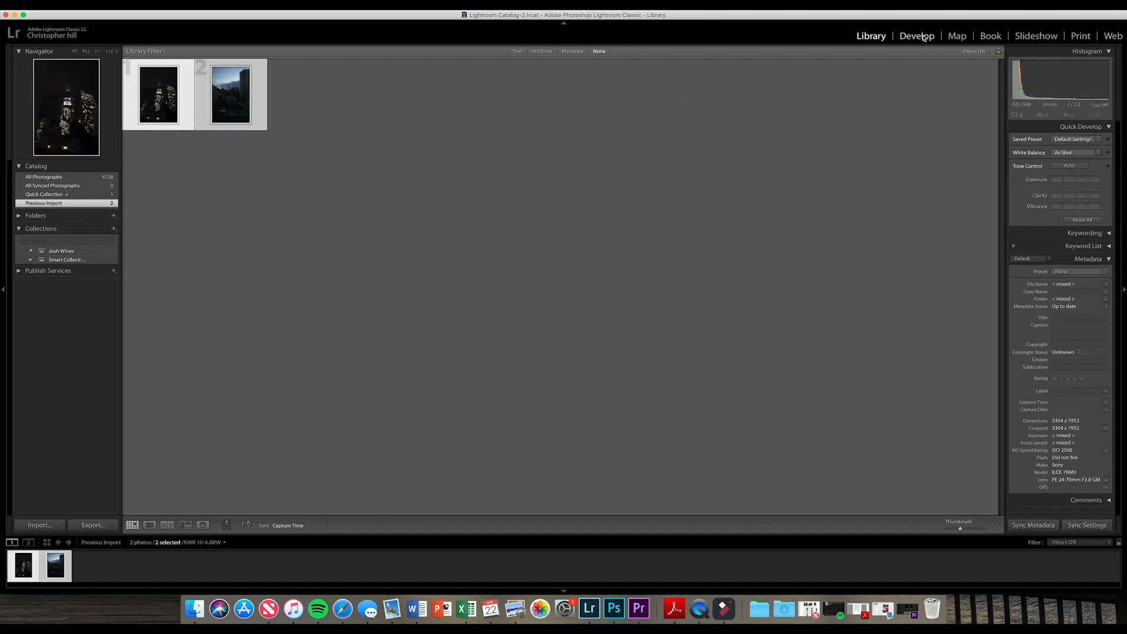
click(917, 36)
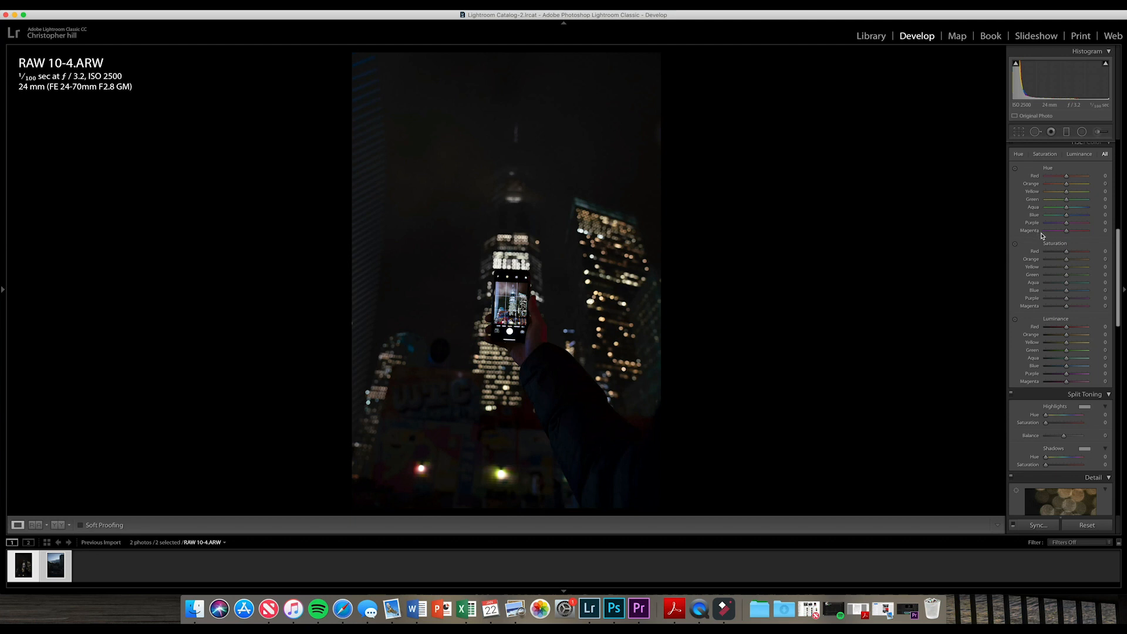
scroll(1041, 236, up, 10)
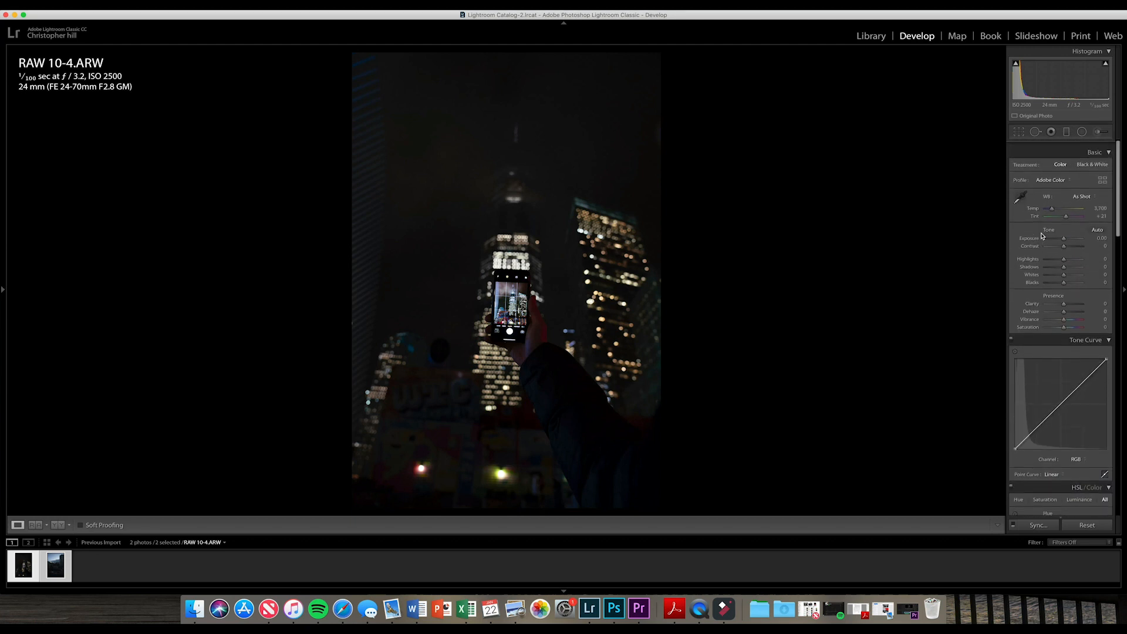
scroll(1031, 265, down, 10)
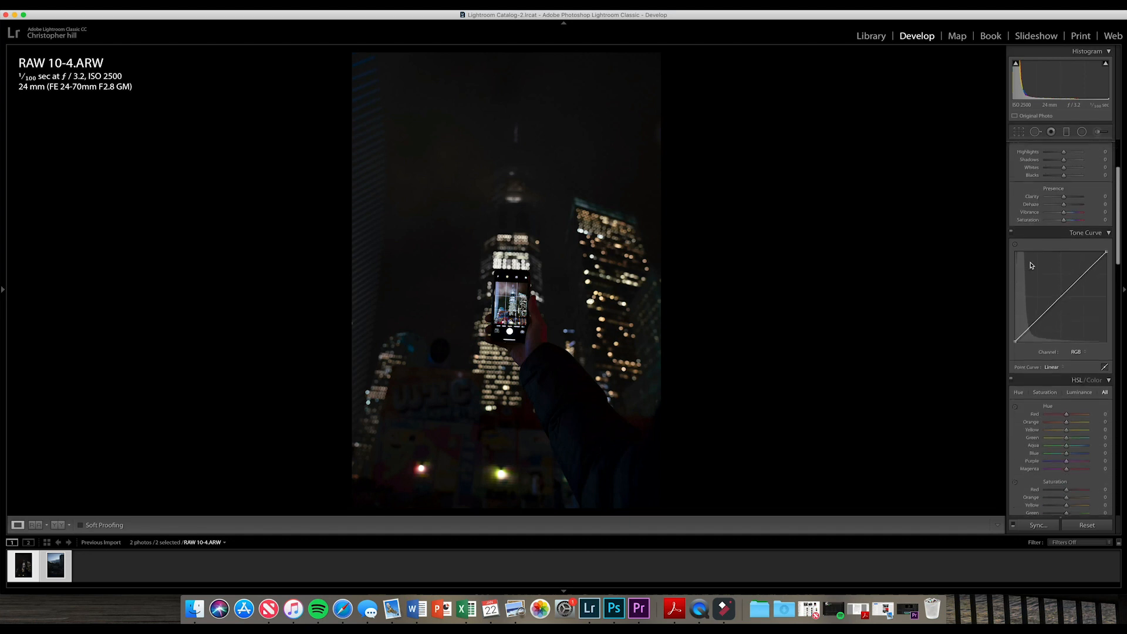
scroll(1031, 266, down, 5)
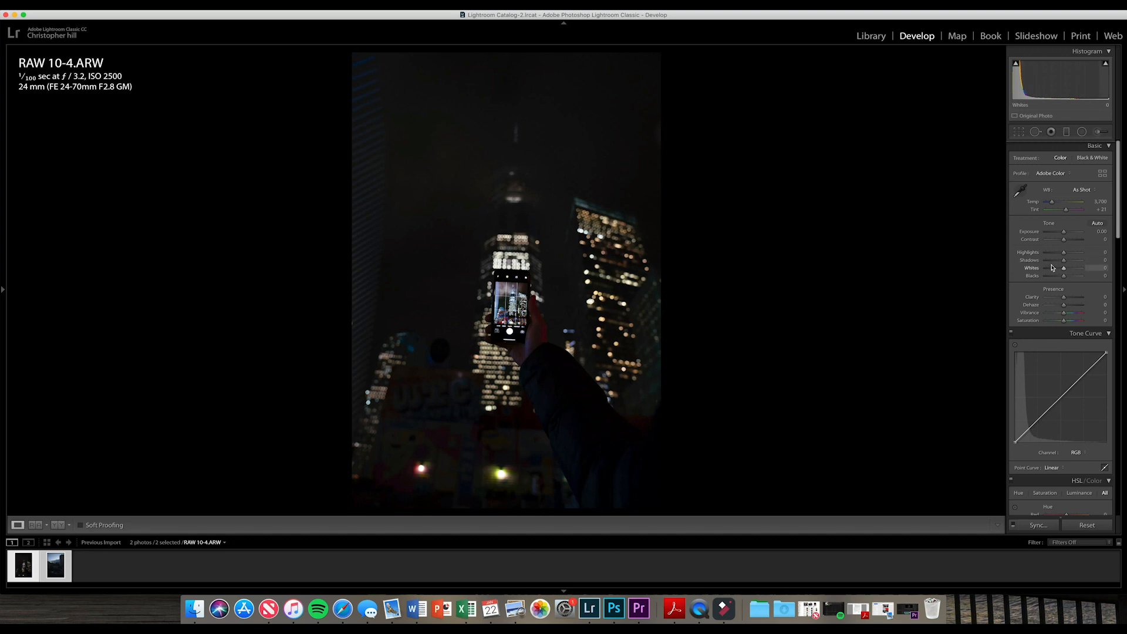
scroll(1051, 268, down, 4)
scroll(1051, 267, down, 4)
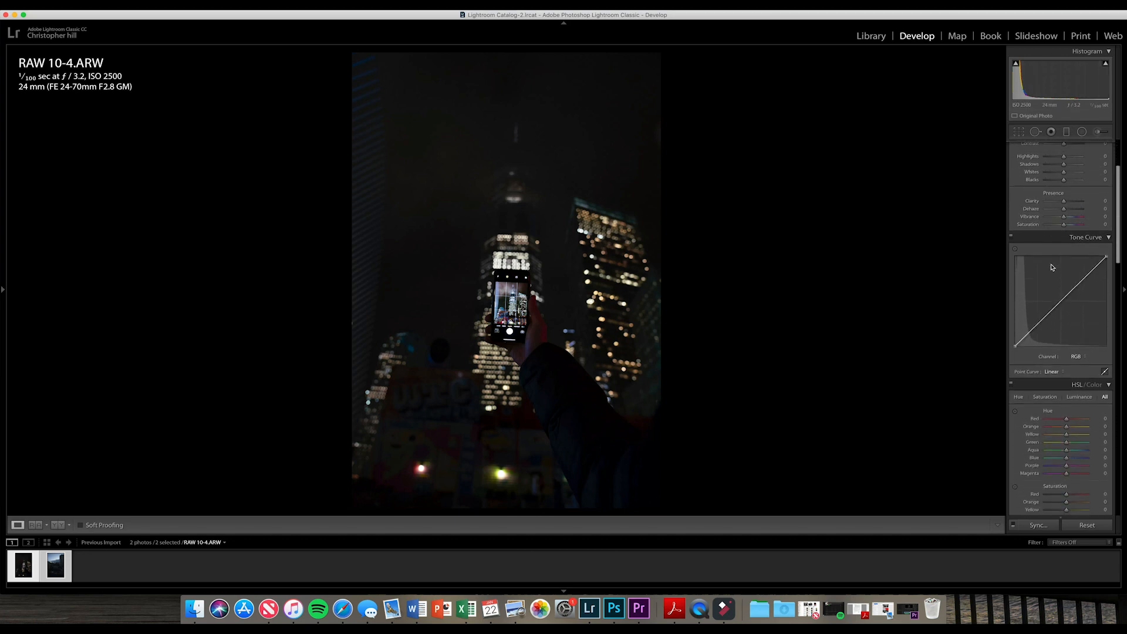
scroll(1051, 267, down, 3)
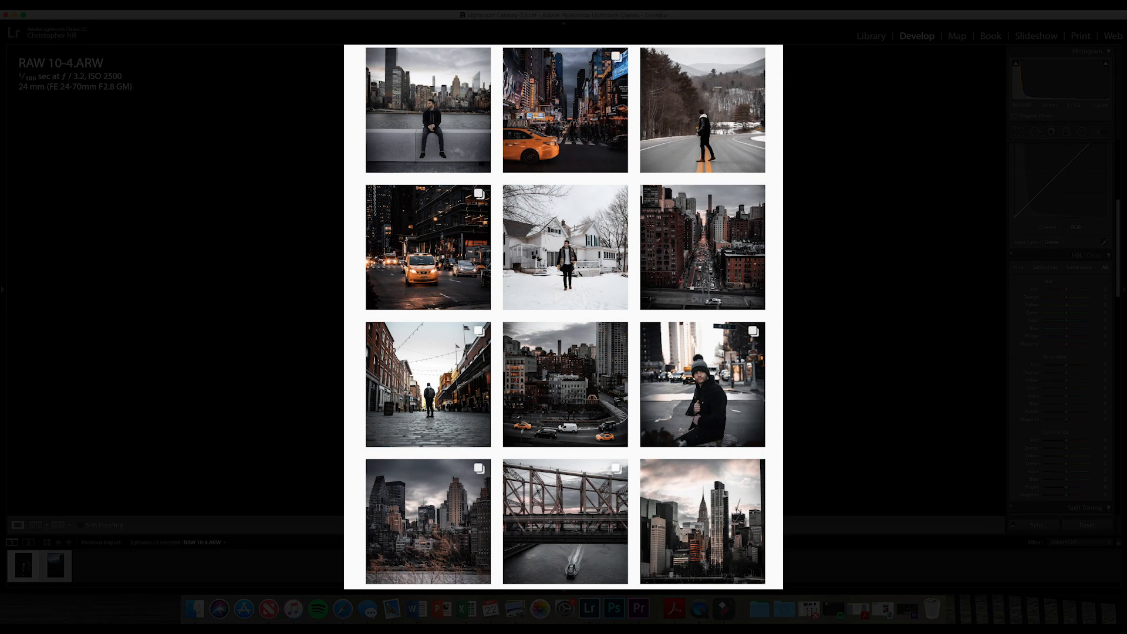
- Set the night skyline photo's white balance temperature to 3,727
scroll(1038, 255, up, 10)
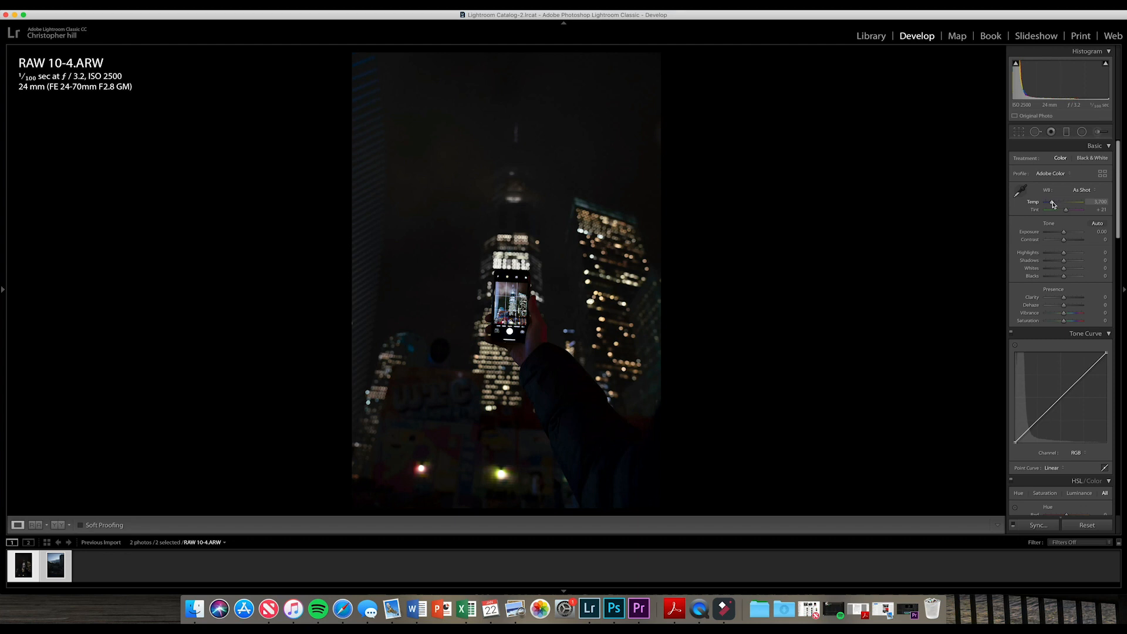
drag(1052, 204, 1054, 204)
drag(1055, 204, 1053, 203)
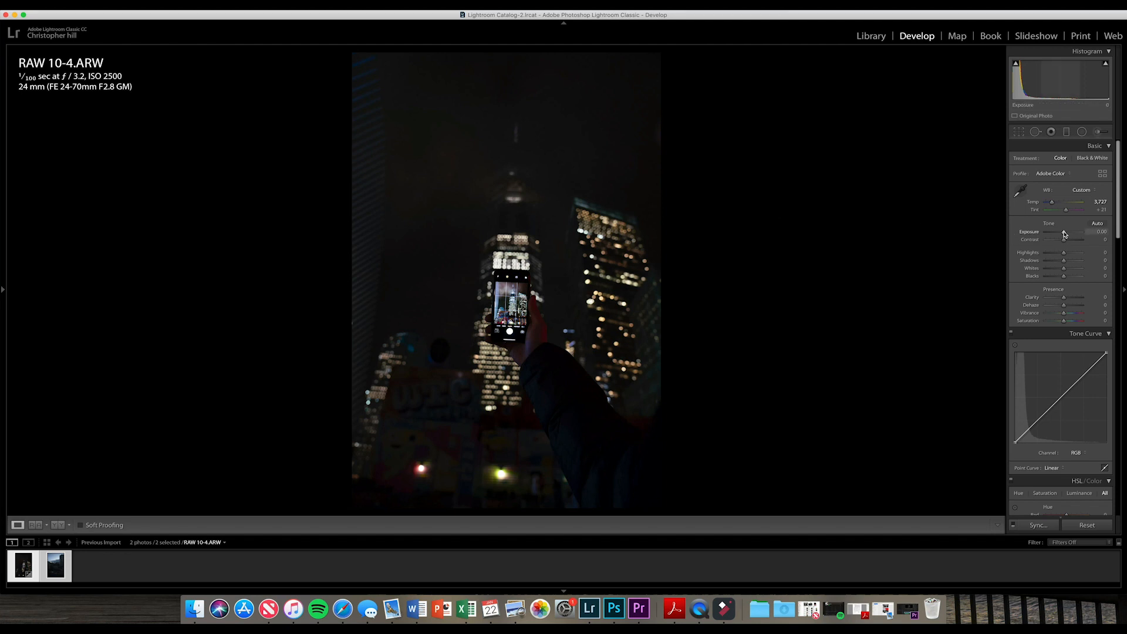
- Raise the photo's Exposure to +0.80 and its Contrast to +15
drag(1064, 234, 1067, 233)
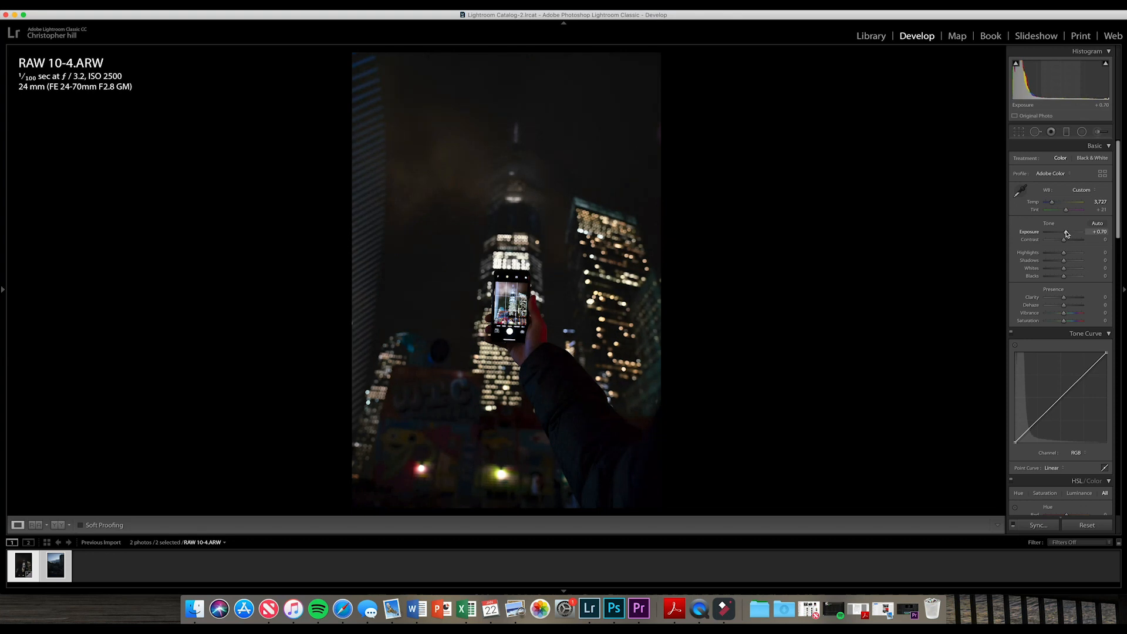
drag(1067, 233, 1067, 233)
drag(1064, 241, 1067, 242)
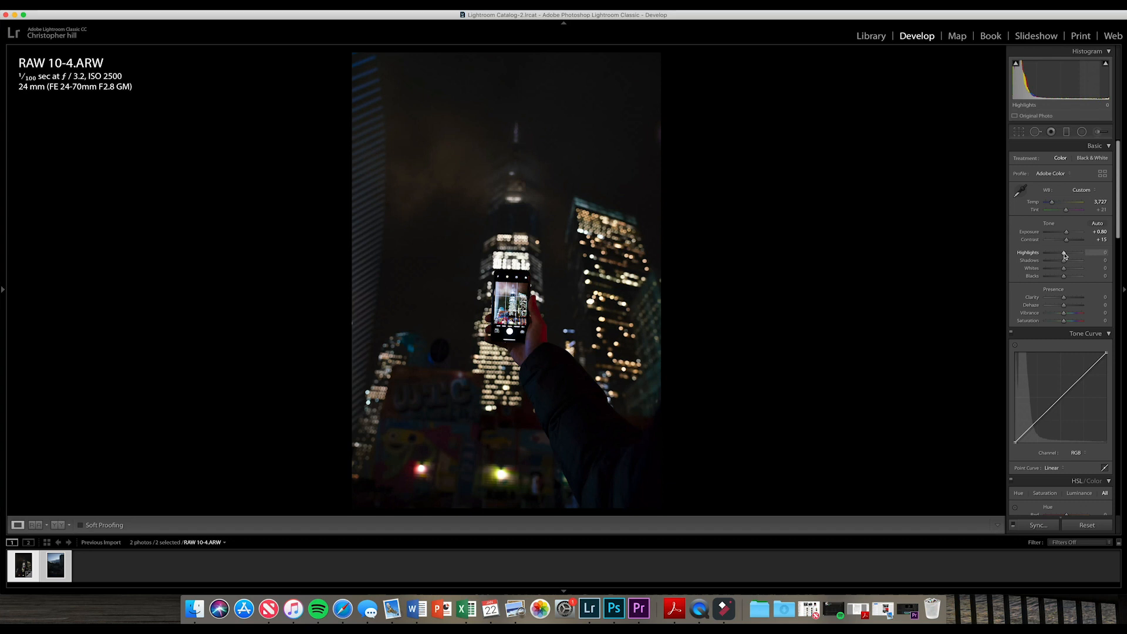
- Try both extremes of the Highlights adjustment and settle on -90
drag(1064, 254, 1048, 256)
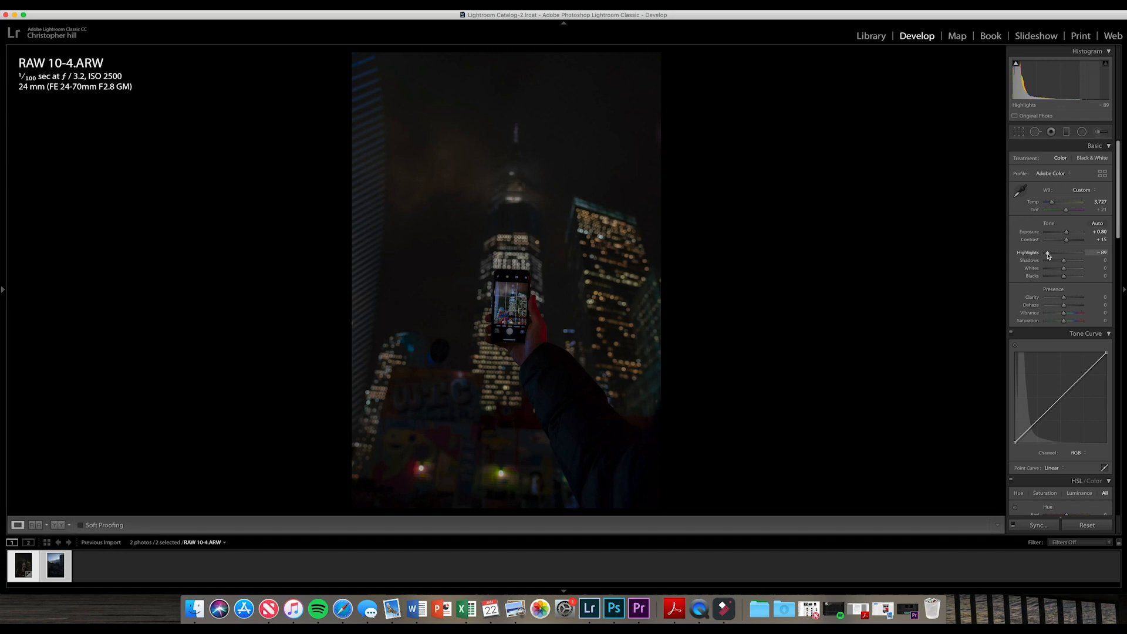
drag(1048, 255, 1075, 255)
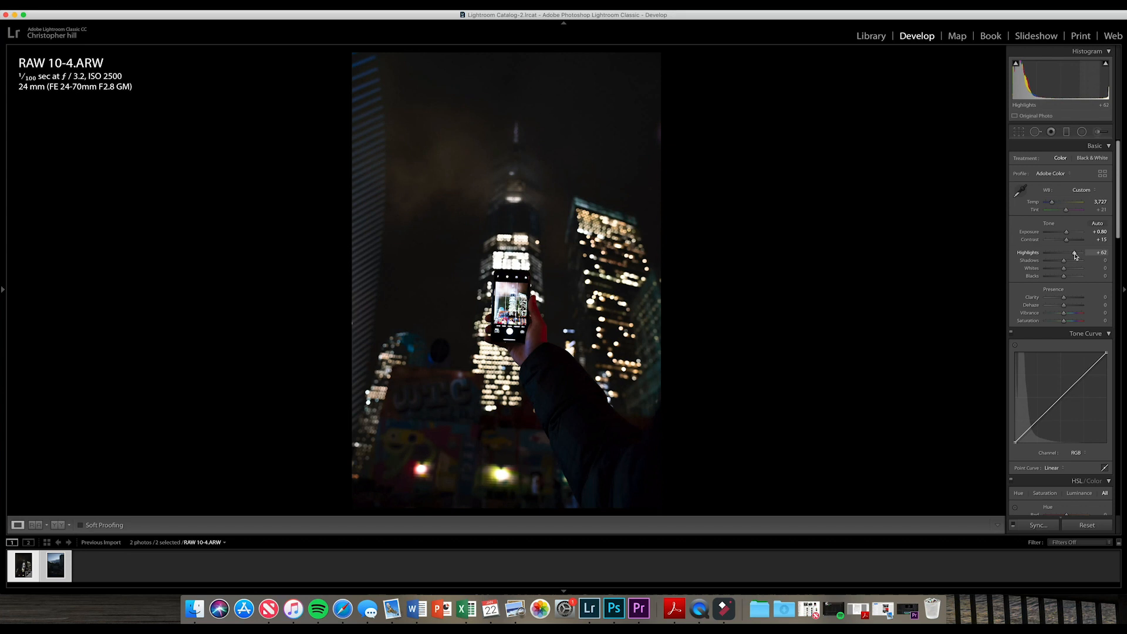
drag(1075, 256, 1048, 256)
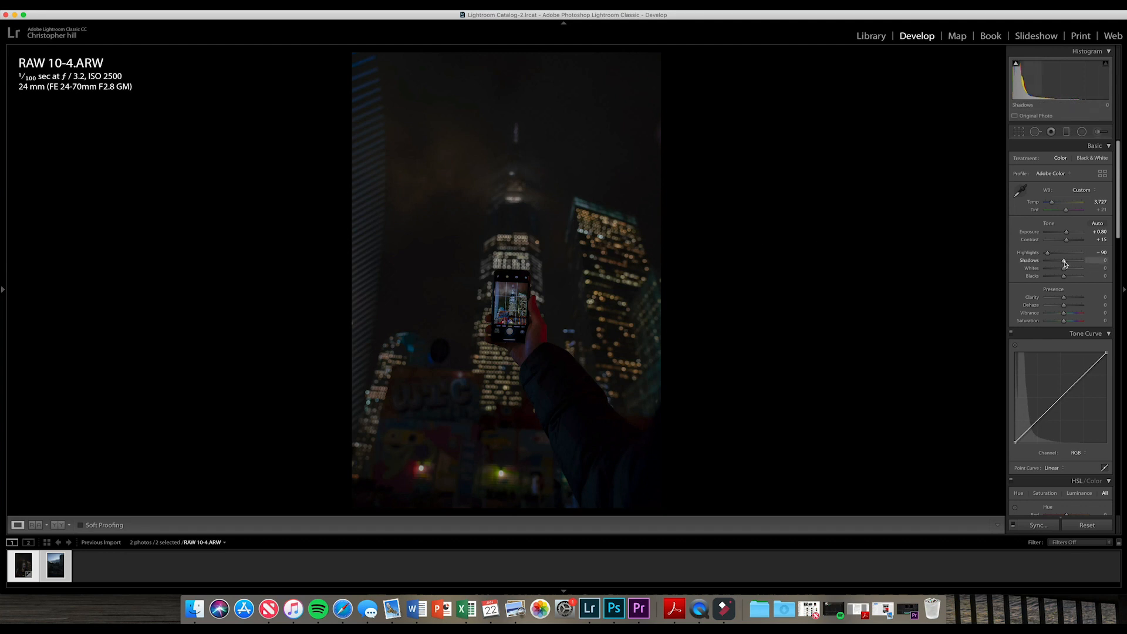
- Set the remaining tone values to Shadows +44, Whites +46 and Blacks -3
drag(1064, 263, 1072, 264)
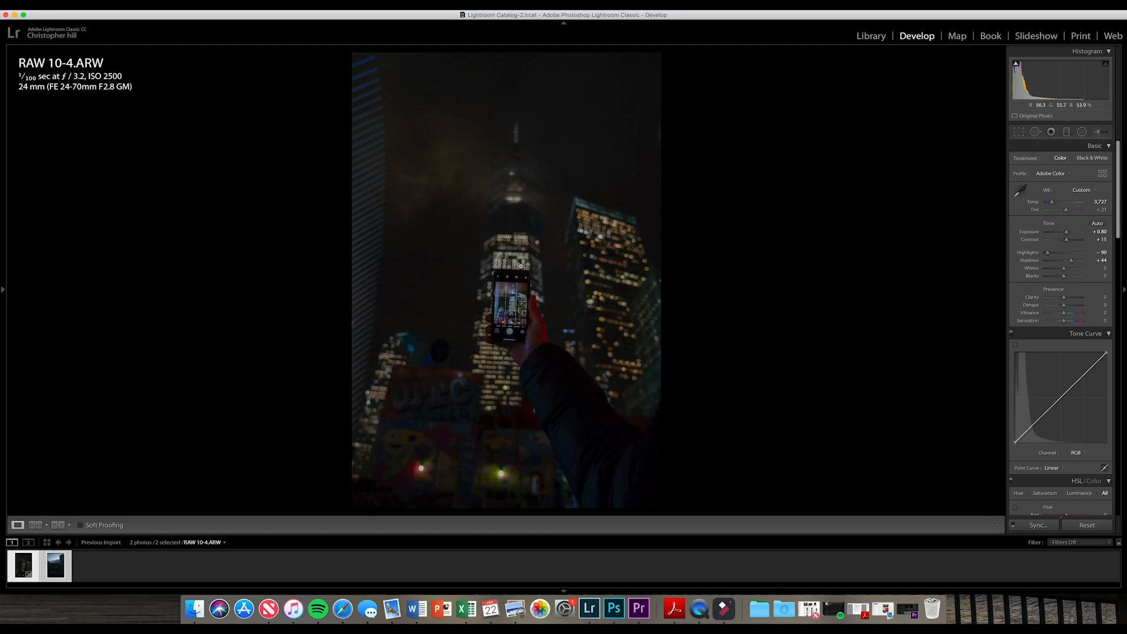
drag(1064, 268, 1072, 272)
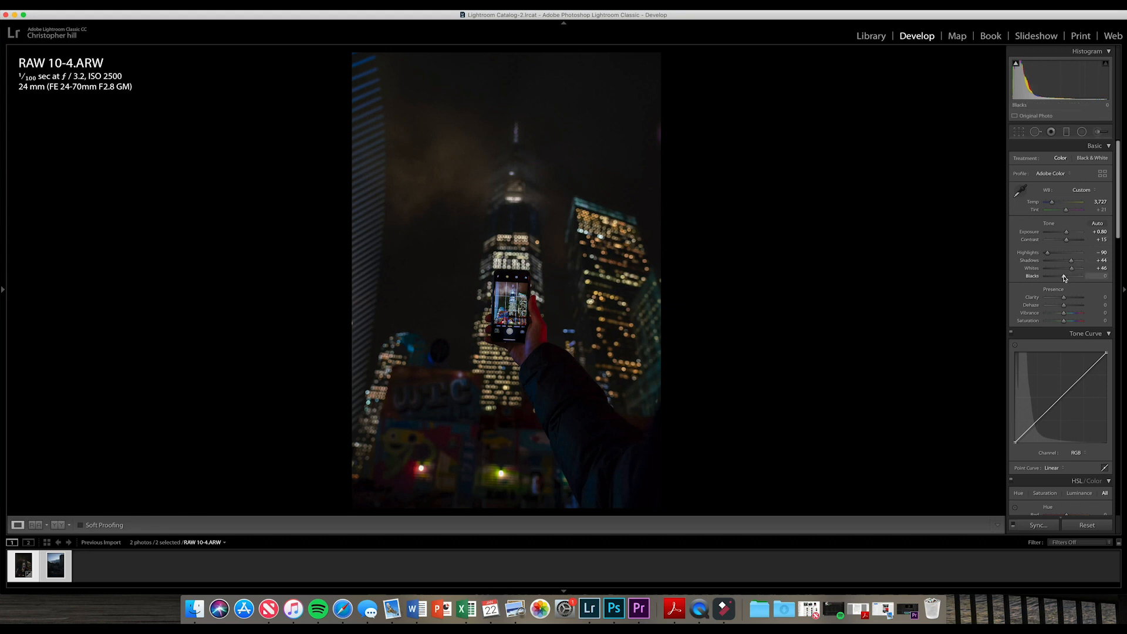
drag(1064, 276, 1064, 279)
- Raise Clarity to +7, compare the photo before and after side by side, and return to the single-photo view
drag(1064, 299, 1065, 299)
mouse_move(1065, 300)
mouse_down()
mouse_move(1090, 302)
mouse_move(1065, 302)
mouse_up()
click(59, 525)
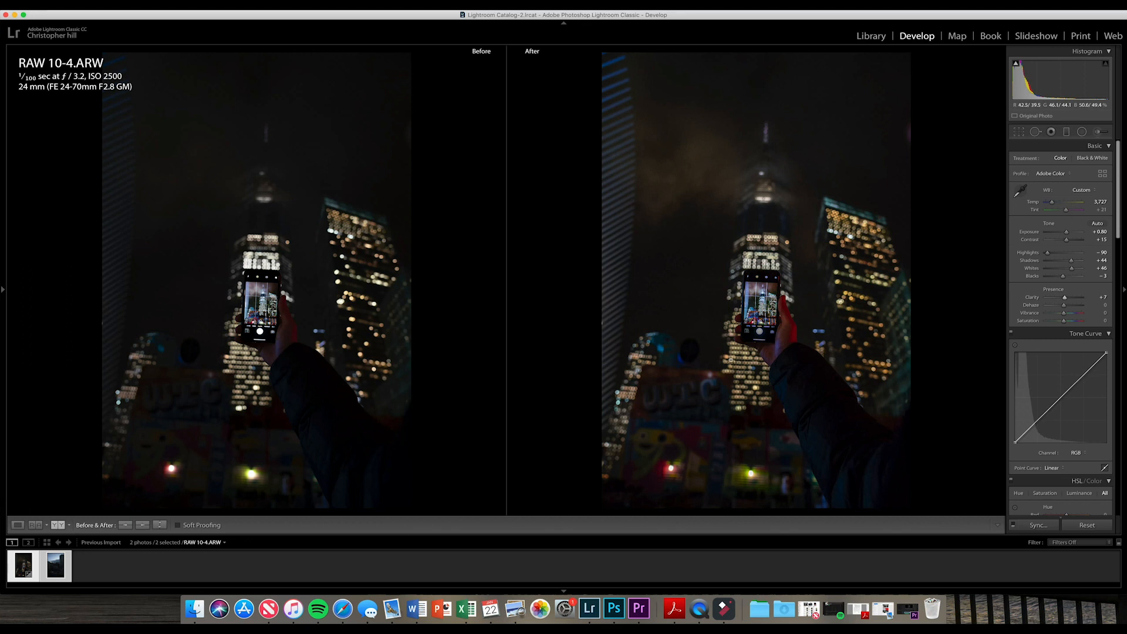
click(17, 525)
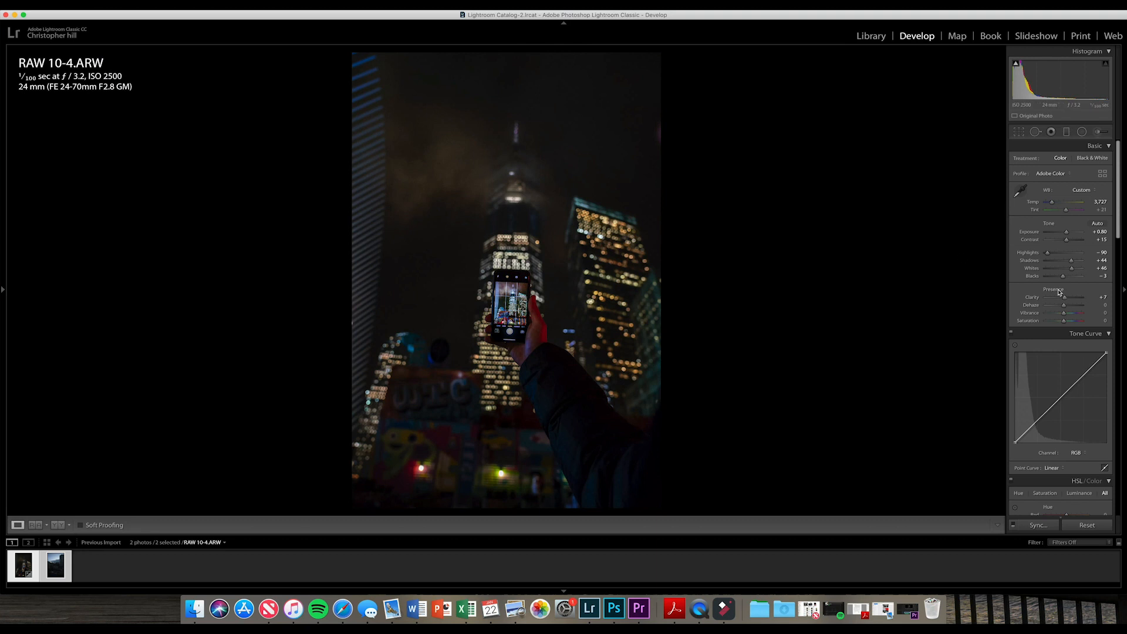
- Enable Constrain Crop in the Transform settings and straighten the photo with Rotate at -1.7
scroll(1061, 295, down, 12)
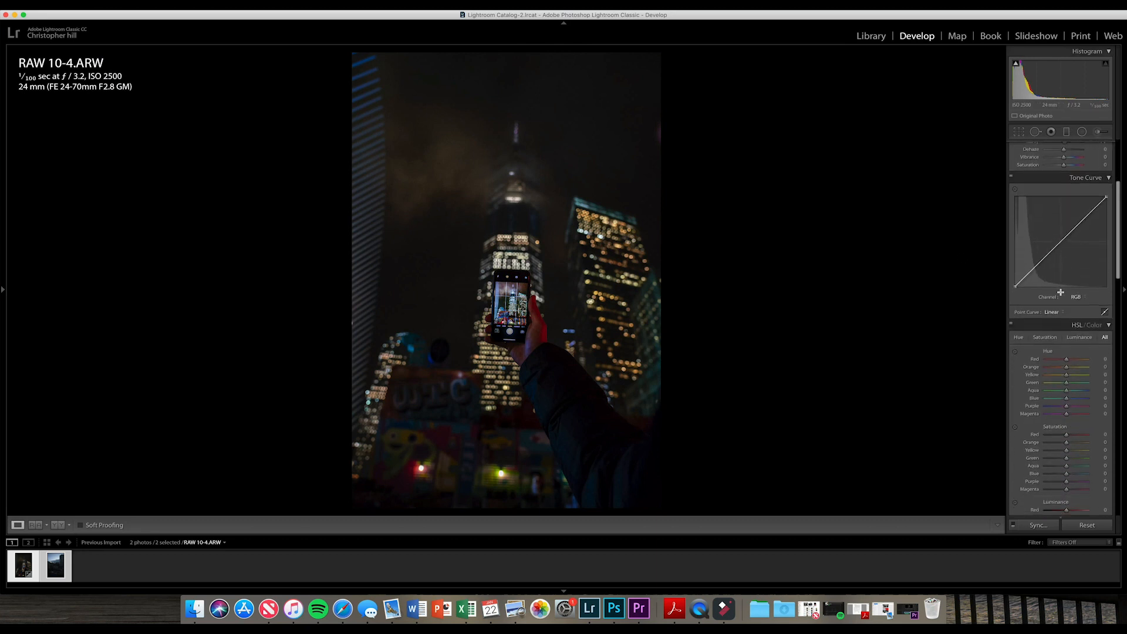
scroll(1060, 292, down, 8)
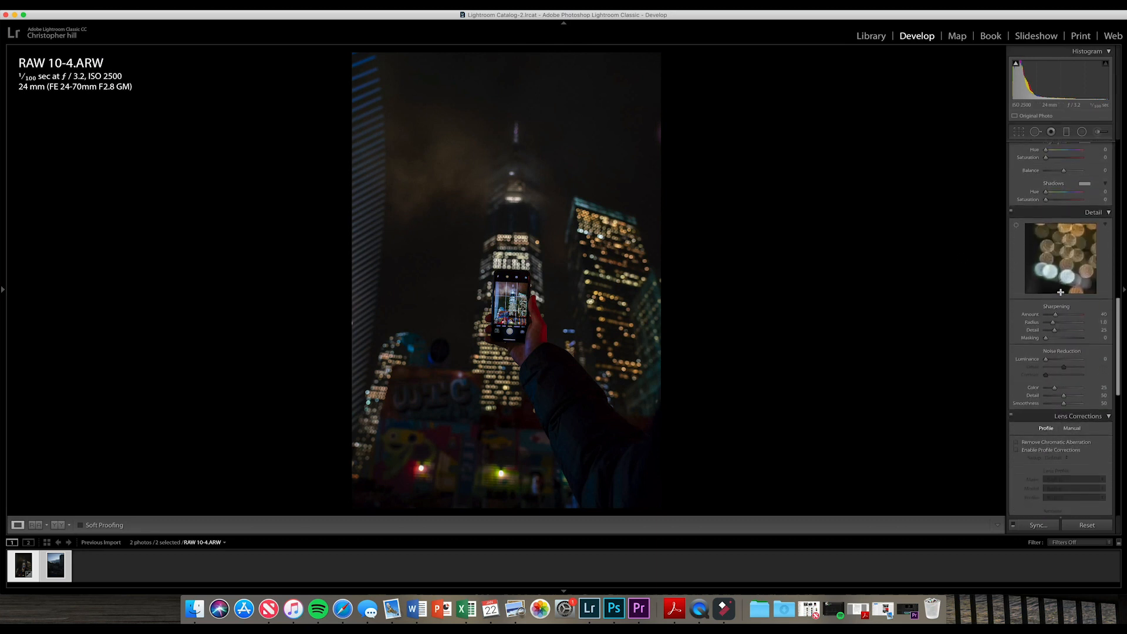
scroll(1061, 292, down, 8)
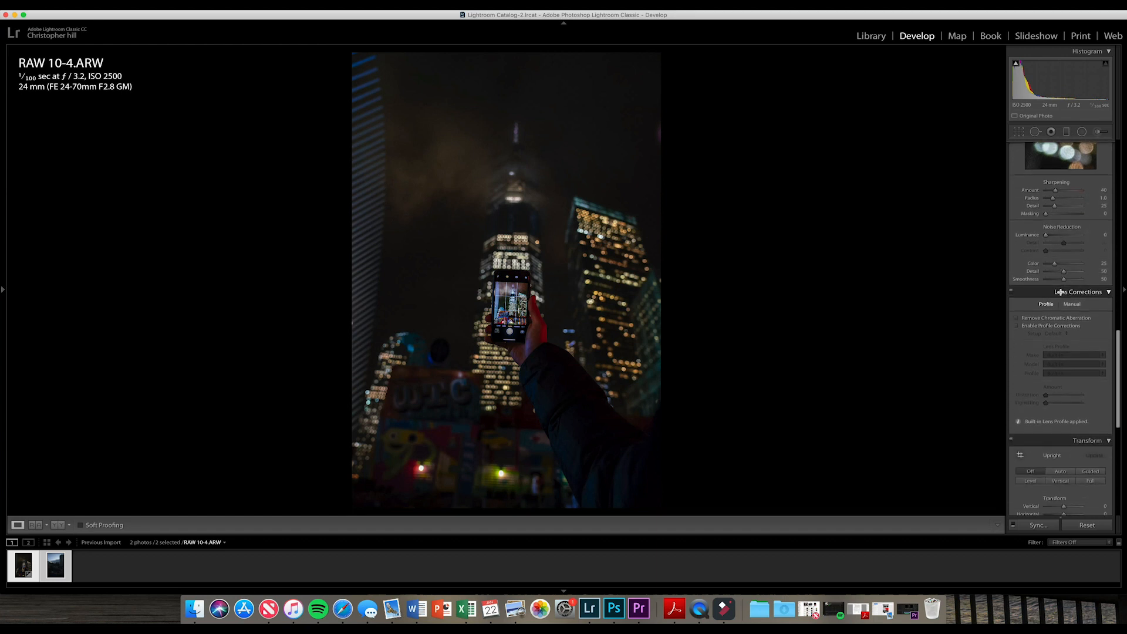
scroll(1060, 292, down, 2)
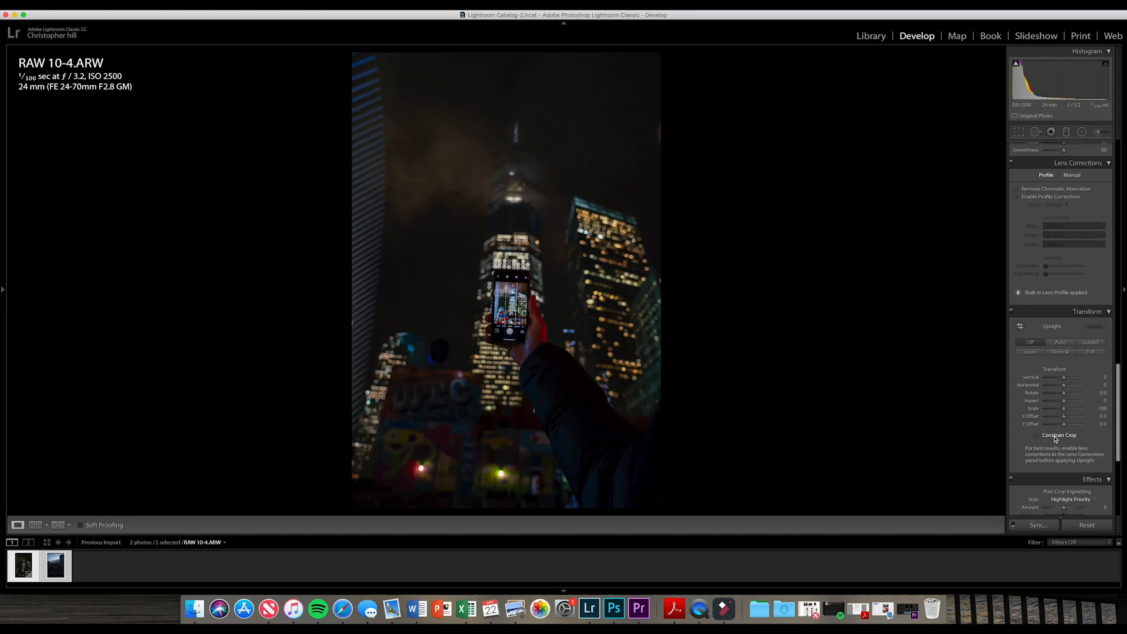
scroll(1055, 439, up, 1)
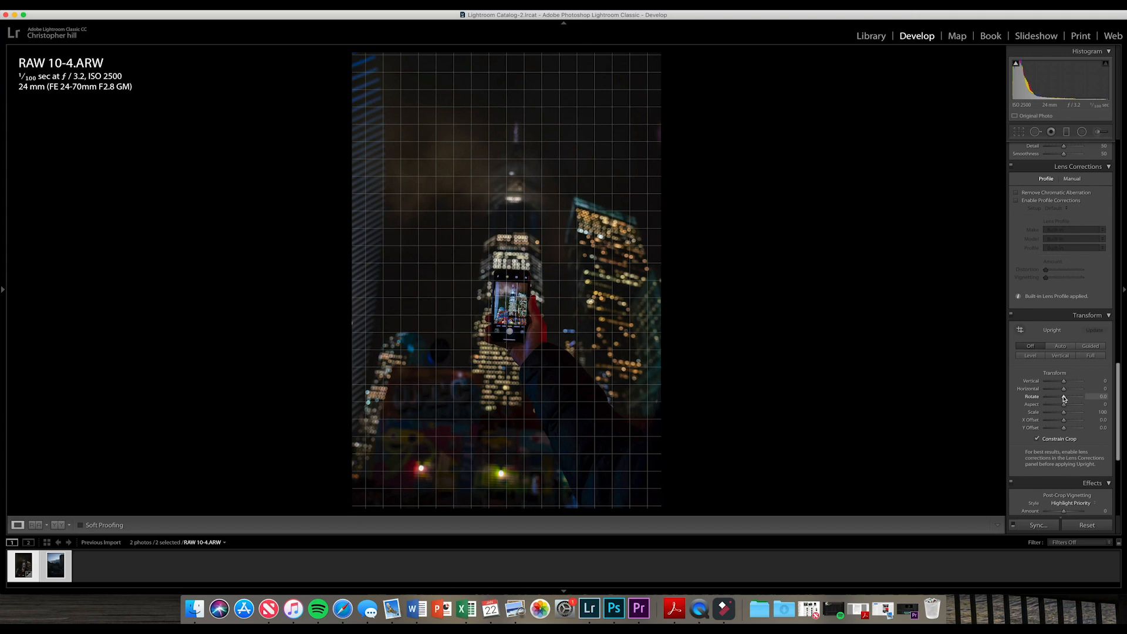
drag(1064, 399, 1061, 399)
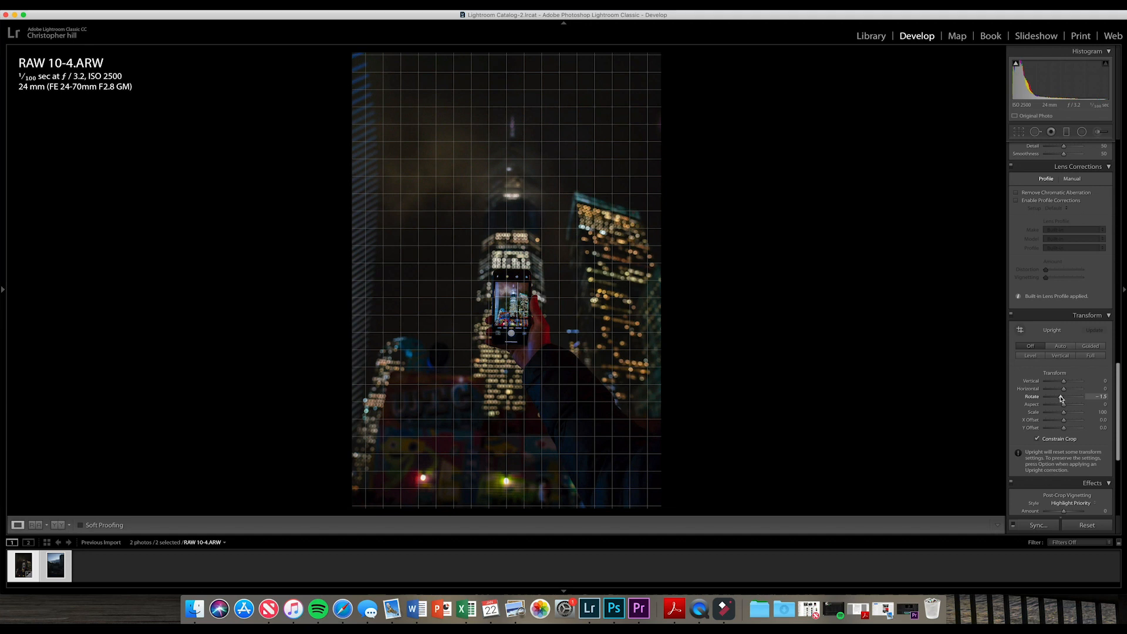
drag(1061, 399, 1060, 399)
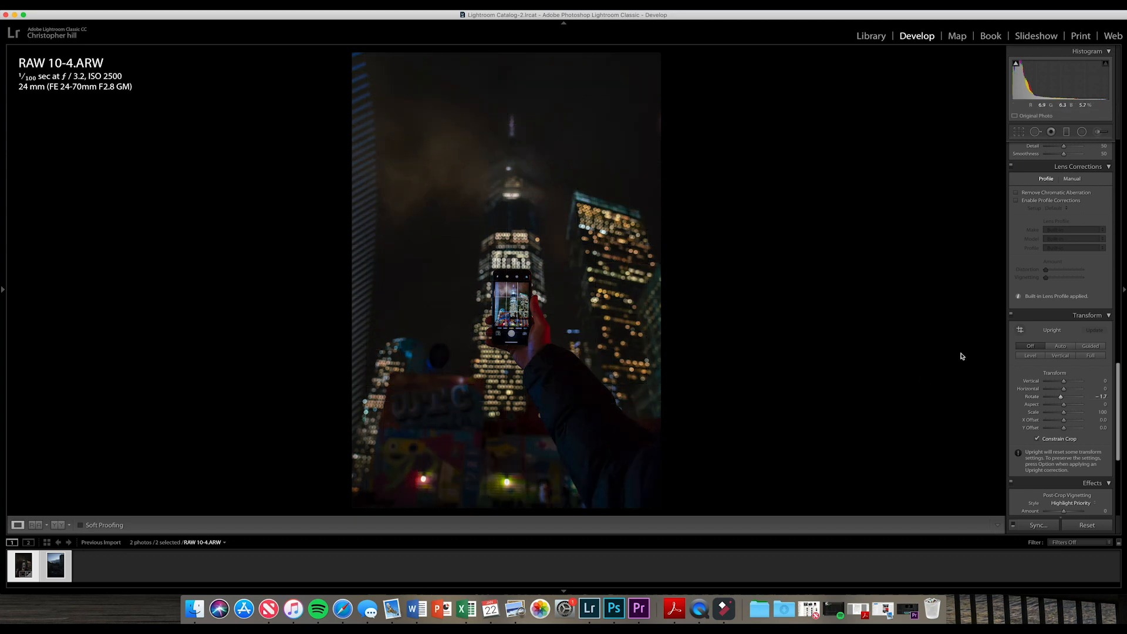
- Apply Luminance noise reduction at roughly half strength, trying a near-maximum amount along the way
scroll(1051, 264, up, 8)
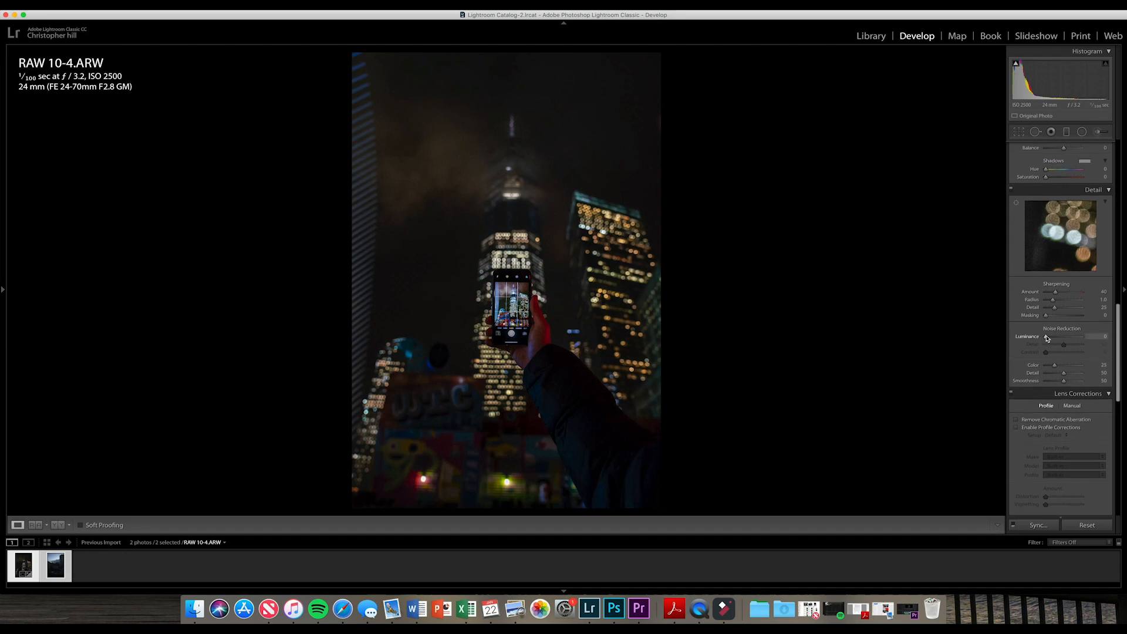
scroll(1045, 339, down, 1)
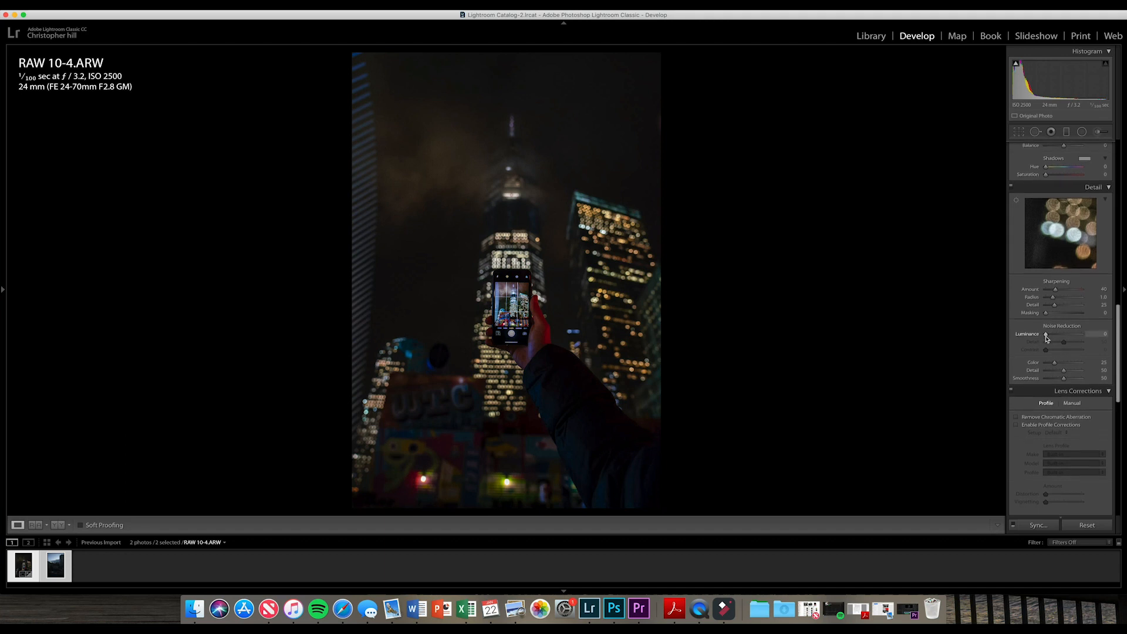
drag(1045, 336, 1060, 337)
drag(1062, 337, 1065, 338)
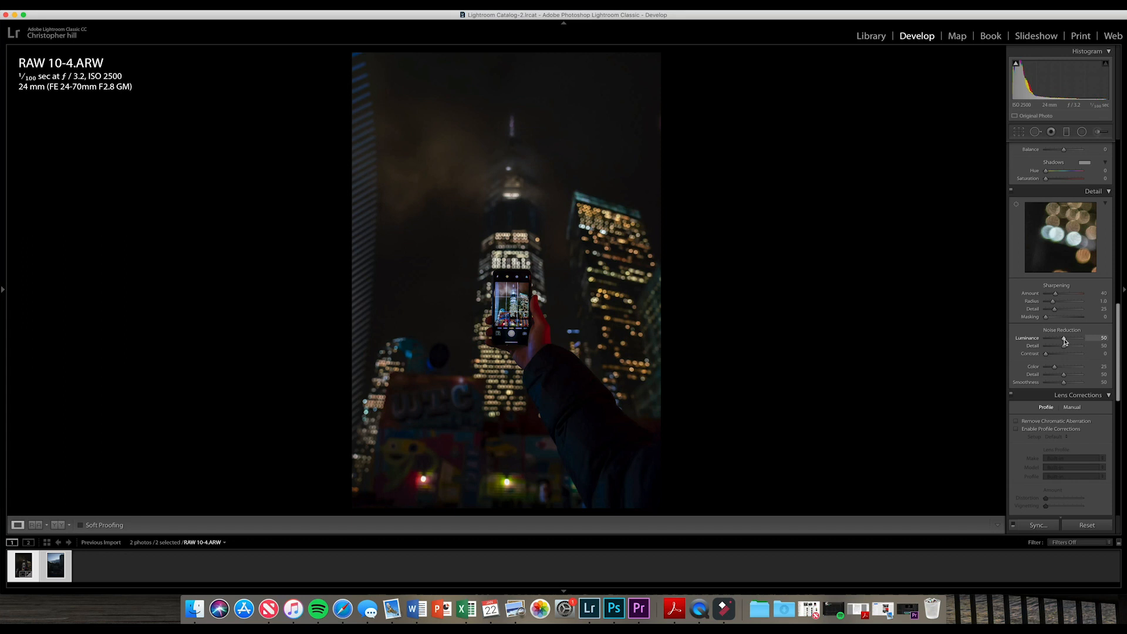
drag(1064, 341, 1086, 342)
drag(1082, 338, 1066, 341)
- In Calibration, set the Red Primary hue to +50 and the Blue Primary hue to -50
scroll(1030, 385, down, 15)
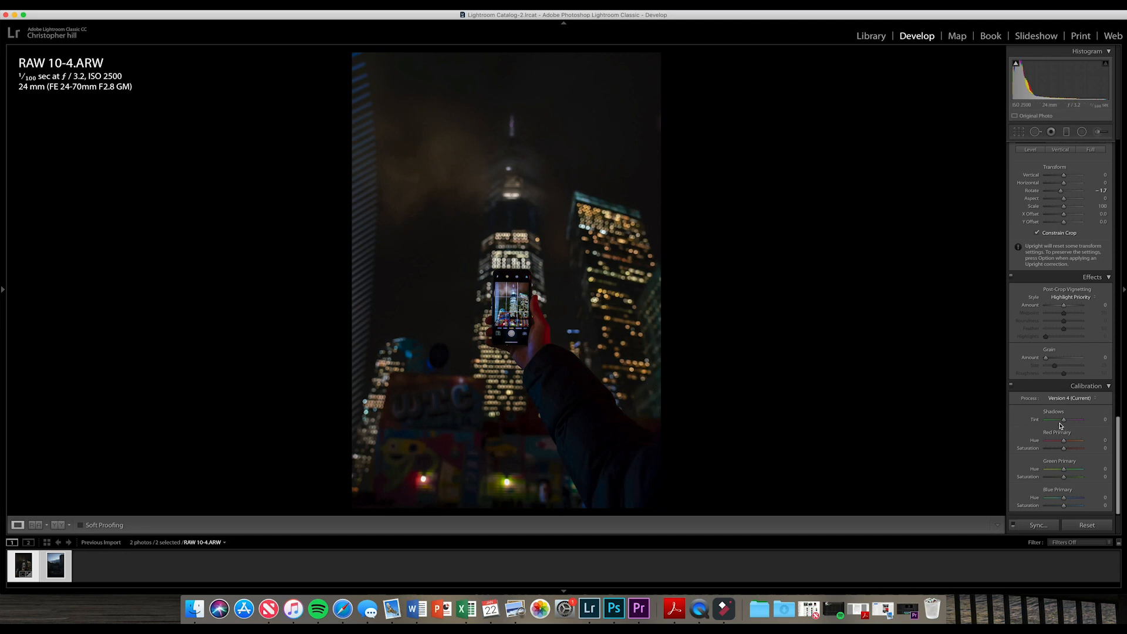
scroll(1060, 432, up, 10)
scroll(1059, 425, up, 5)
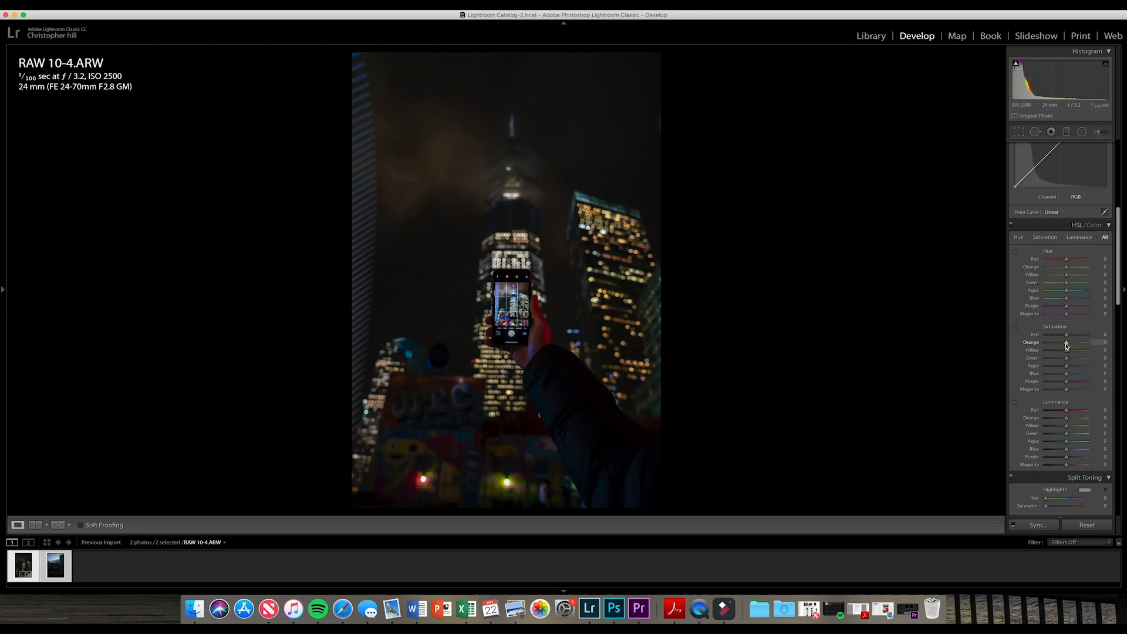
scroll(1062, 359, down, 20)
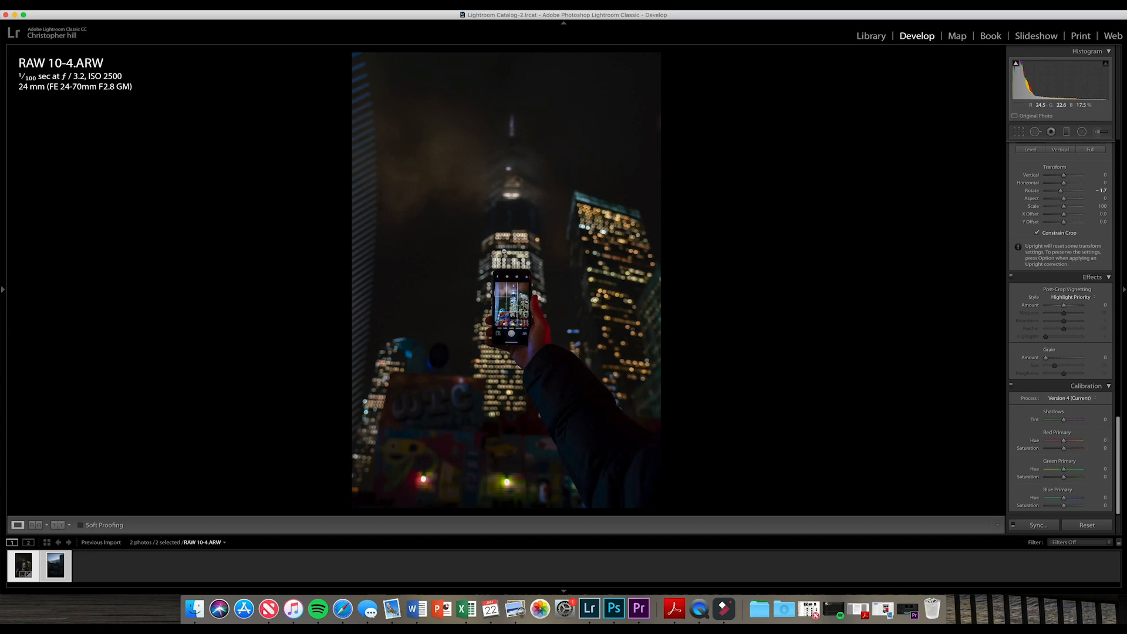
drag(1064, 442, 1074, 443)
drag(1063, 499, 1053, 499)
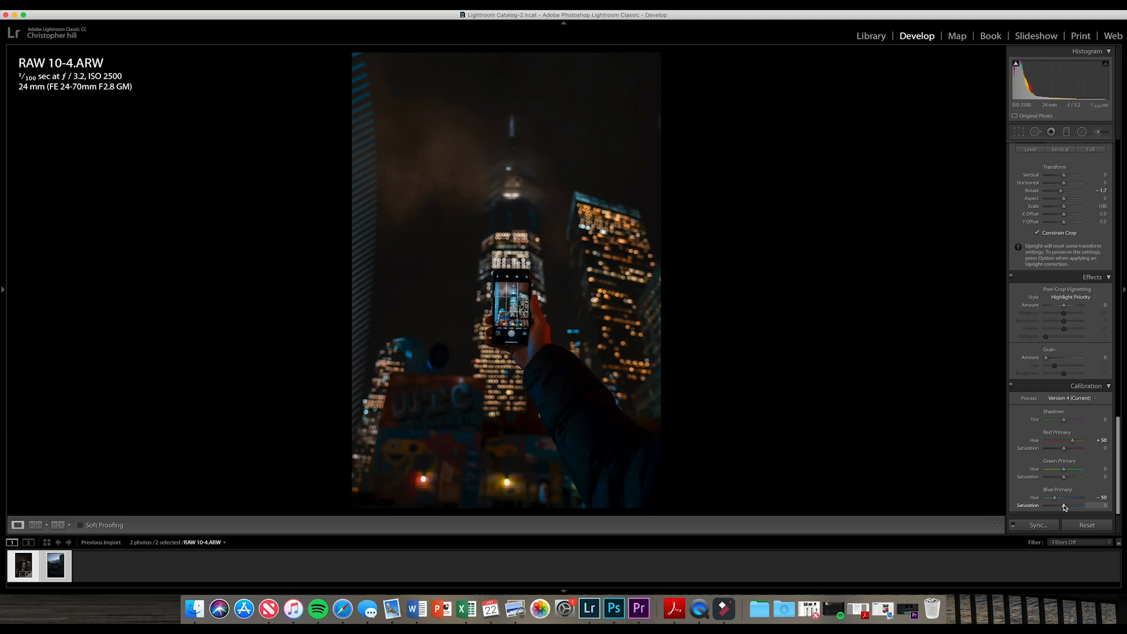
- Set the Calibration saturation of the Blue Primary to -72 and of the Red Primary to +10
drag(1063, 507, 1050, 508)
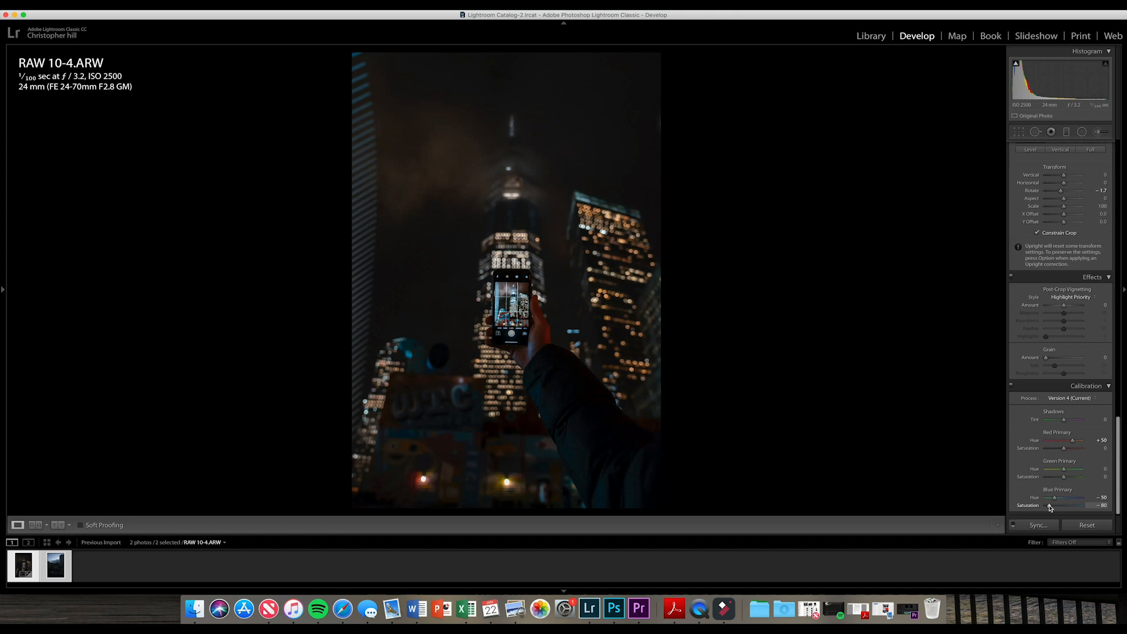
drag(1050, 507, 1051, 508)
scroll(1048, 443, up, 1)
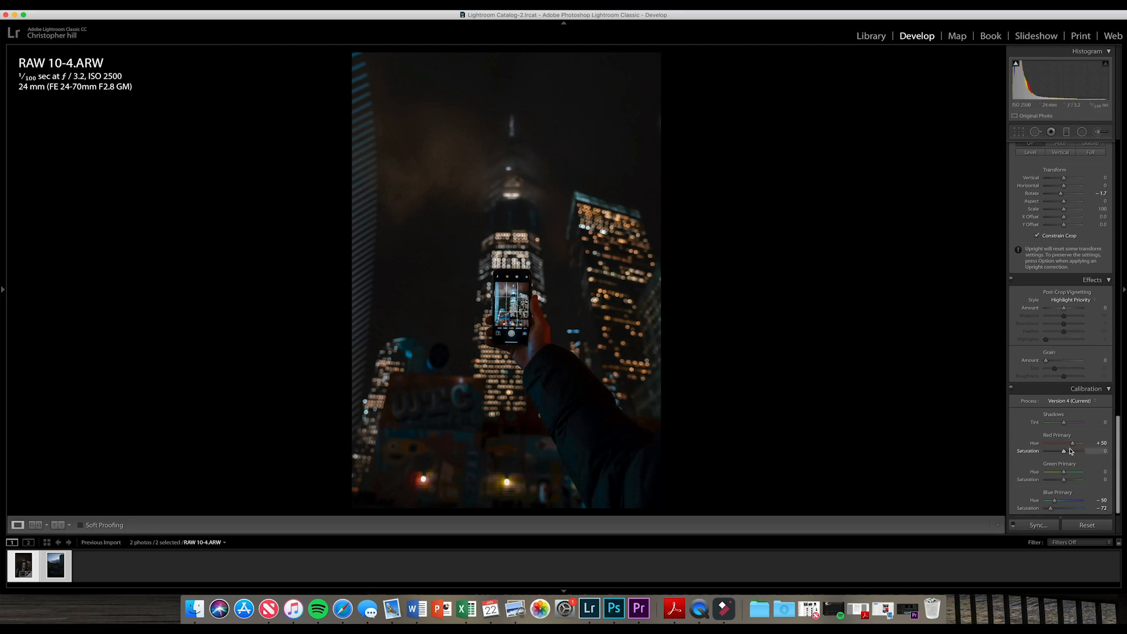
drag(1064, 452, 1055, 453)
drag(1056, 452, 1066, 453)
scroll(1067, 454, up, 1)
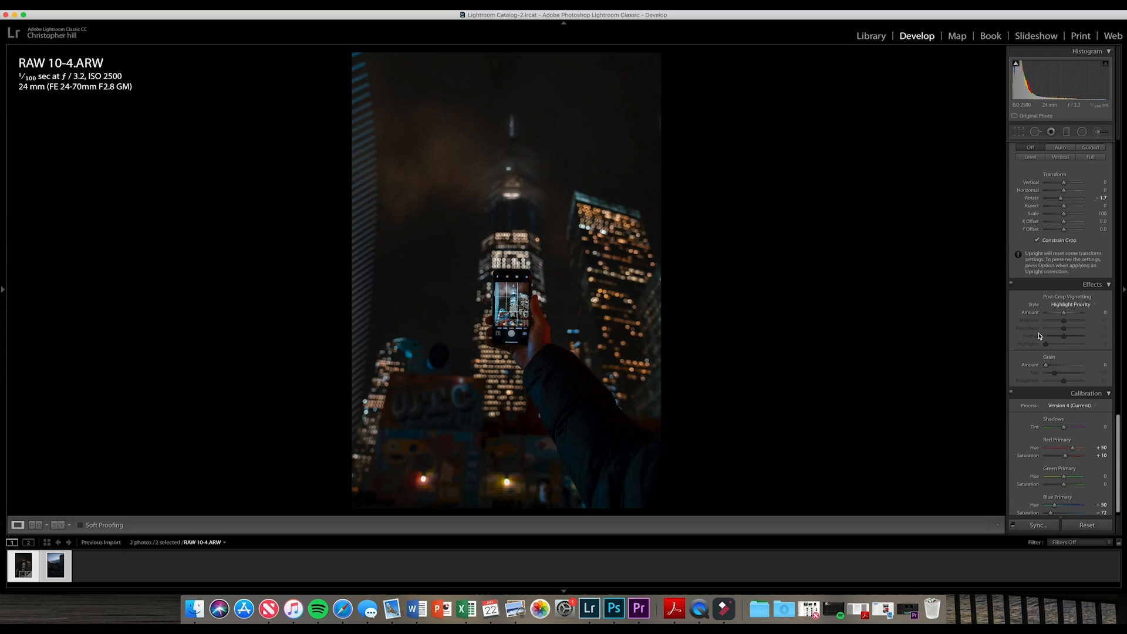
- In the HSL adjustments, set Blue saturation to -51, Blue luminance to +78 and Blue hue to -11
scroll(1052, 335, up, 15)
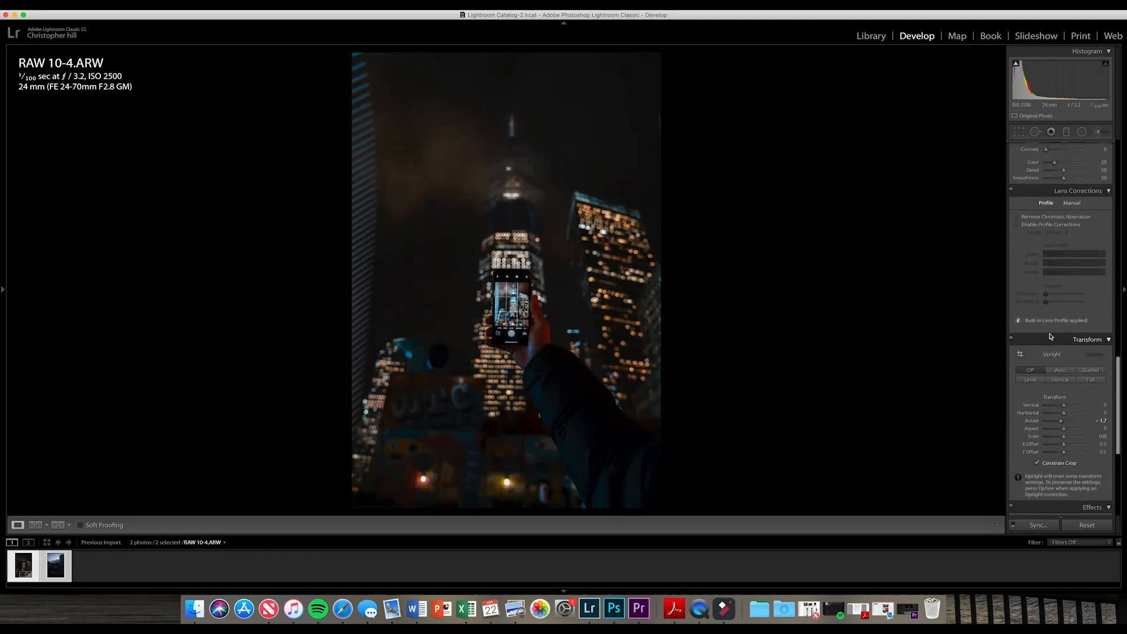
scroll(1050, 336, up, 12)
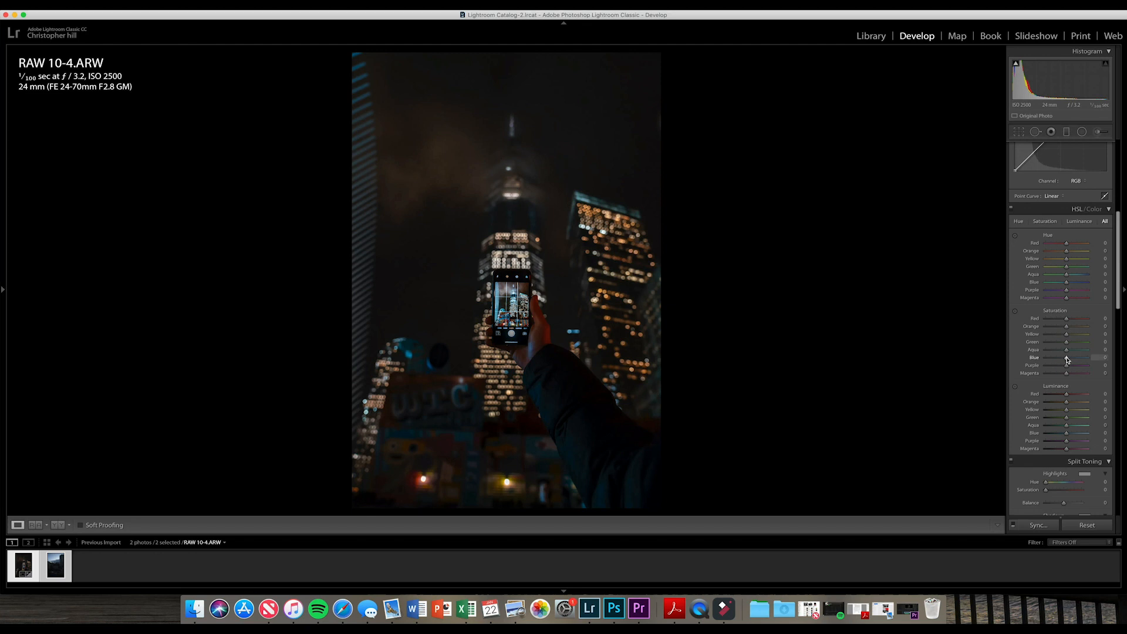
drag(1067, 358, 1056, 359)
drag(1067, 435, 1083, 435)
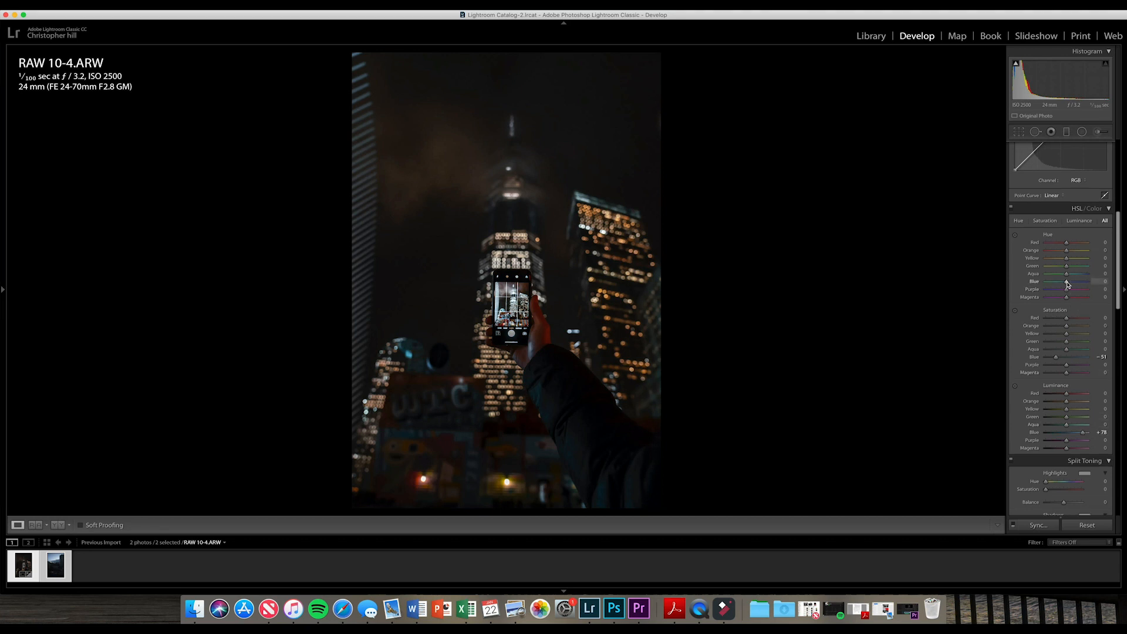
drag(1067, 284, 1032, 285)
drag(1032, 285, 1064, 283)
- Raise the HSL saturation of Orange to +7
scroll(1084, 319, down, 1)
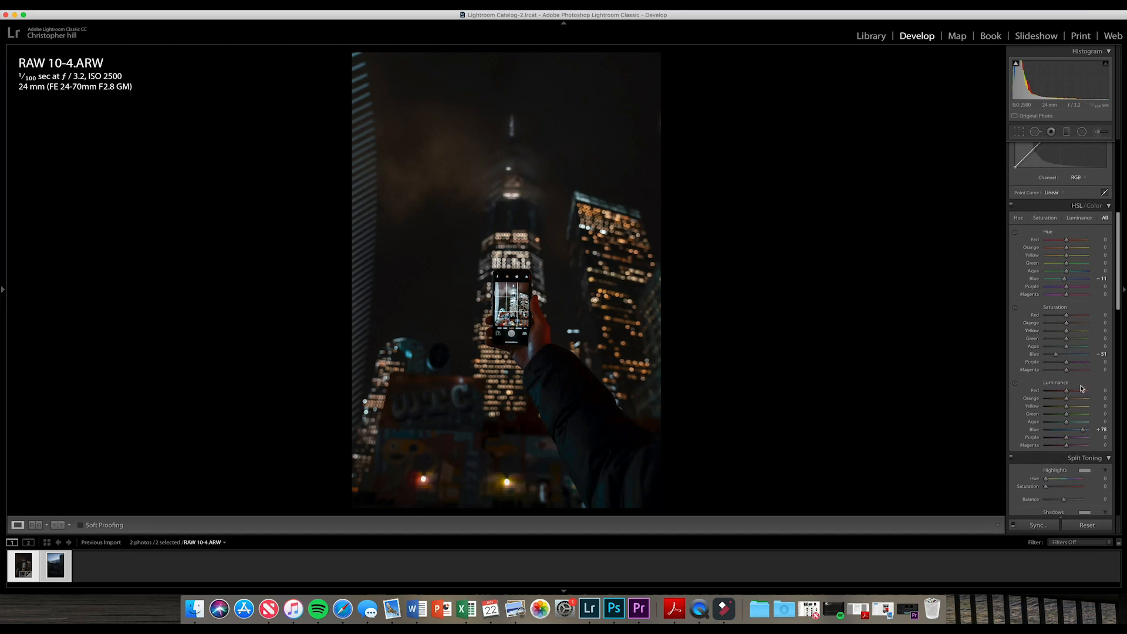
scroll(1065, 326, down, 2)
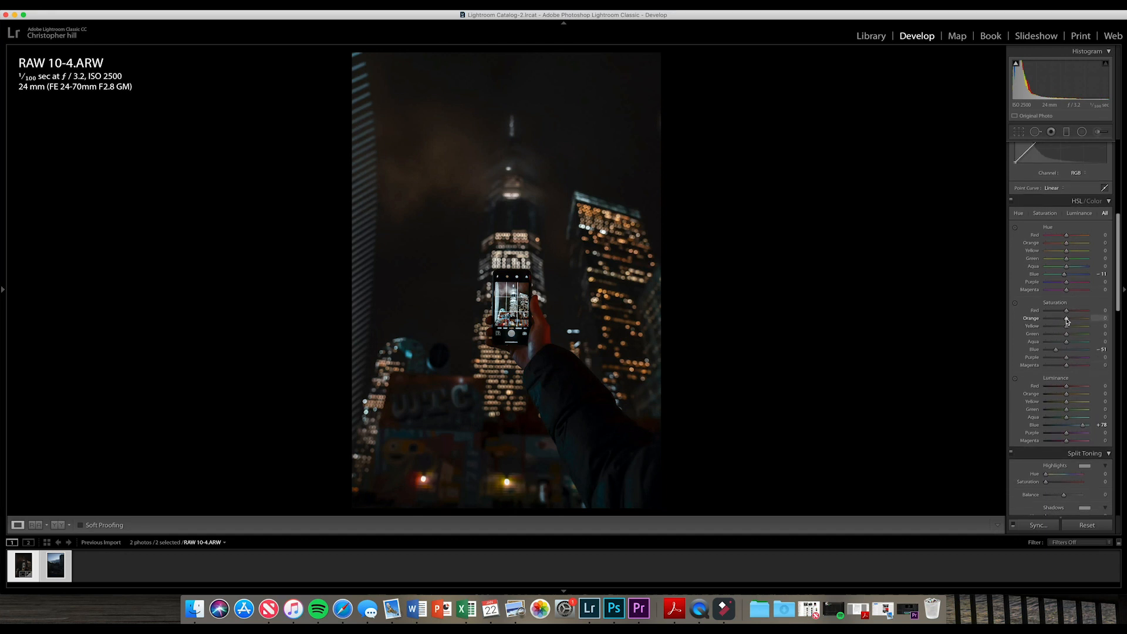
drag(1067, 319, 1069, 318)
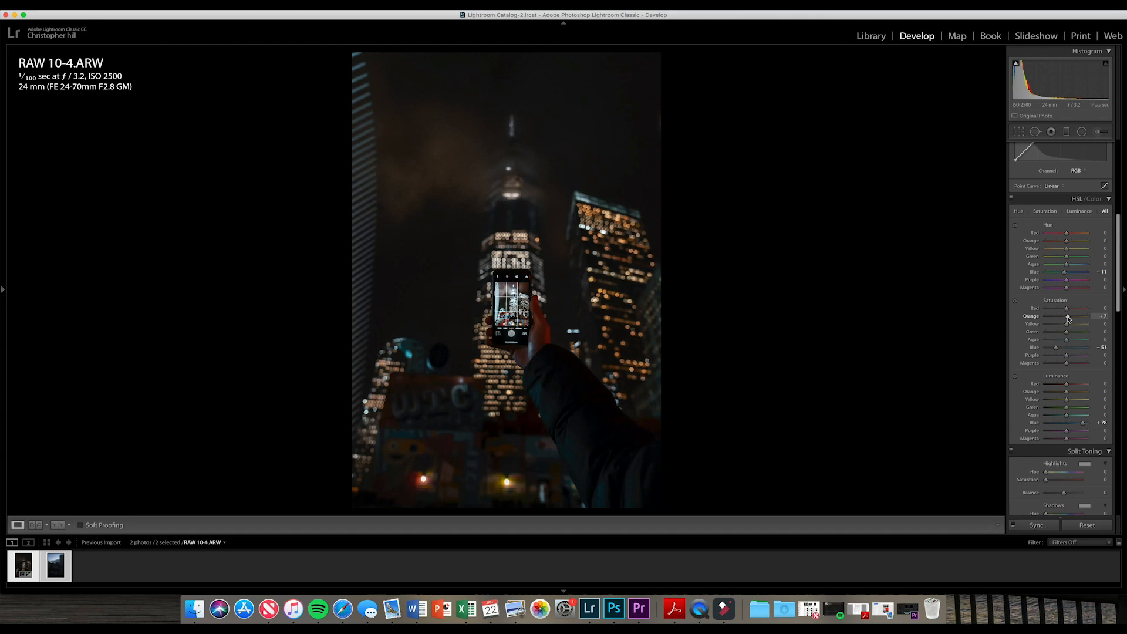
- Try an Orange luminance of -59 and a slight Orange hue shift in the HSL adjustments, restoring both to 0
scroll(1068, 319, up, 1)
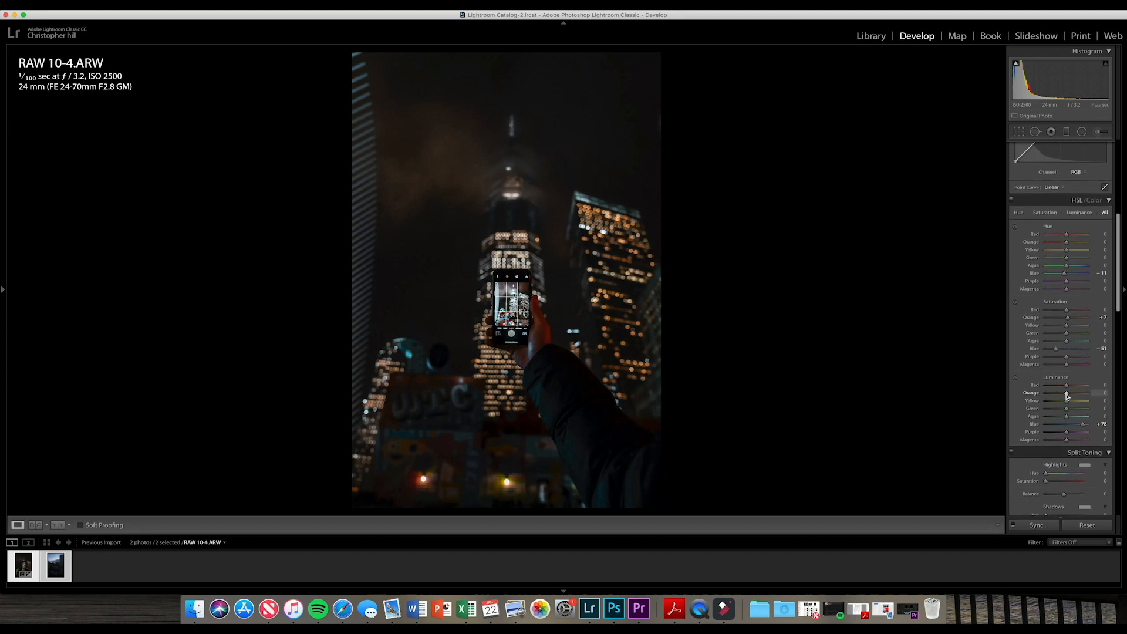
drag(1067, 397, 1054, 398)
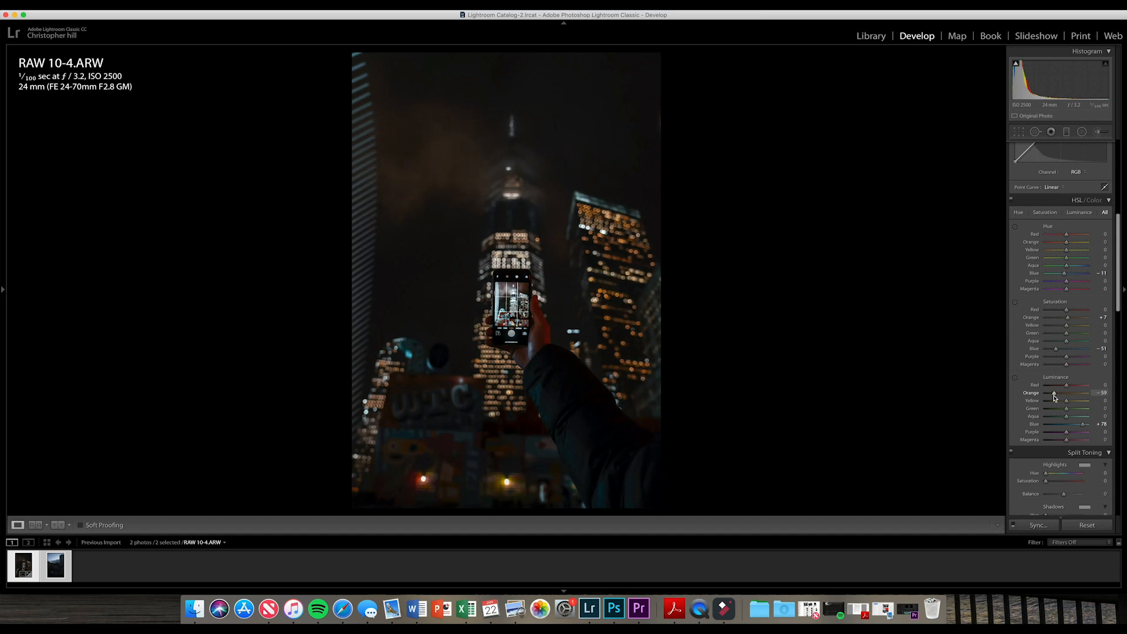
mouse_move(1053, 397)
mouse_down()
mouse_move(1082, 397)
mouse_move(1067, 400)
mouse_up()
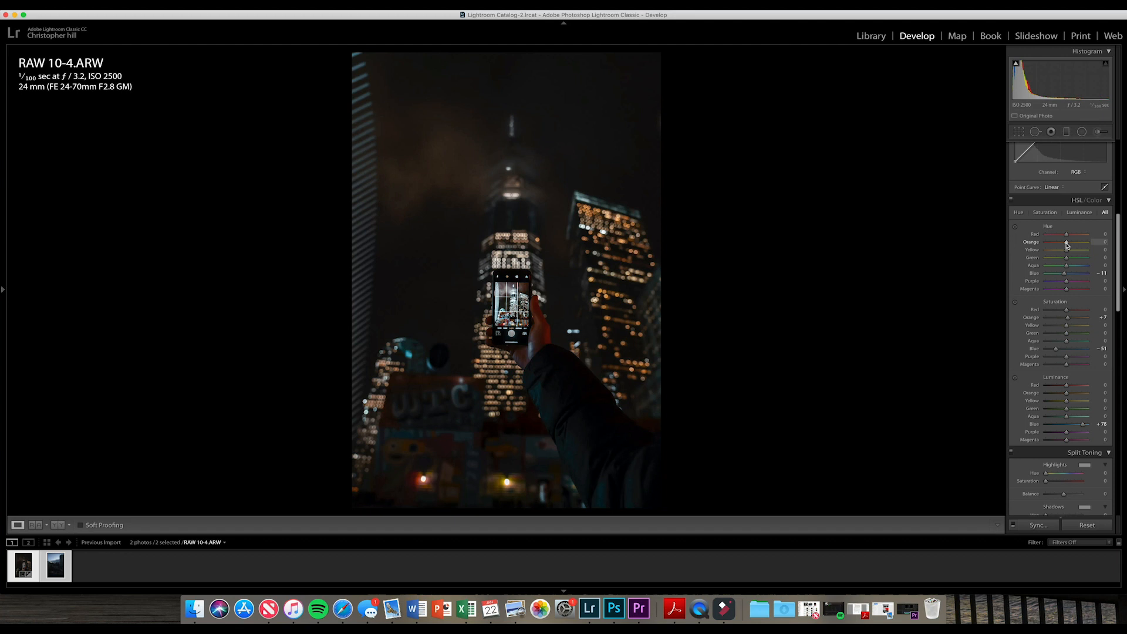
drag(1067, 245, 1065, 246)
drag(1065, 246, 1066, 246)
- Paint over the phone's screen with a small adjustment brush using the Highlights effect at -61
scroll(1079, 261, up, 5)
click(1098, 132)
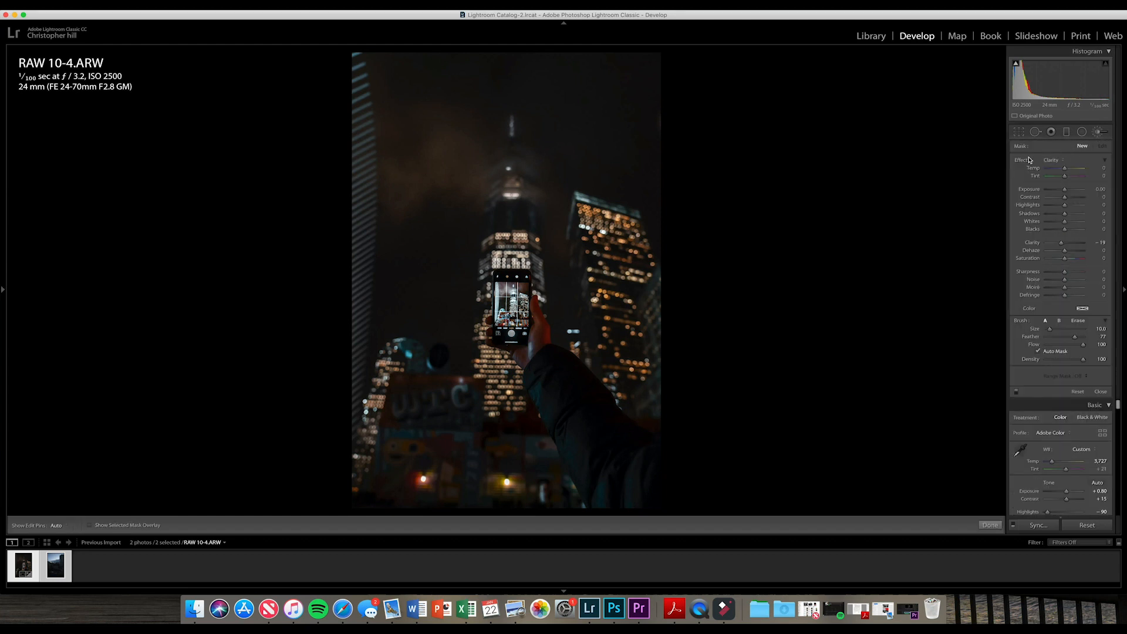
click(1051, 160)
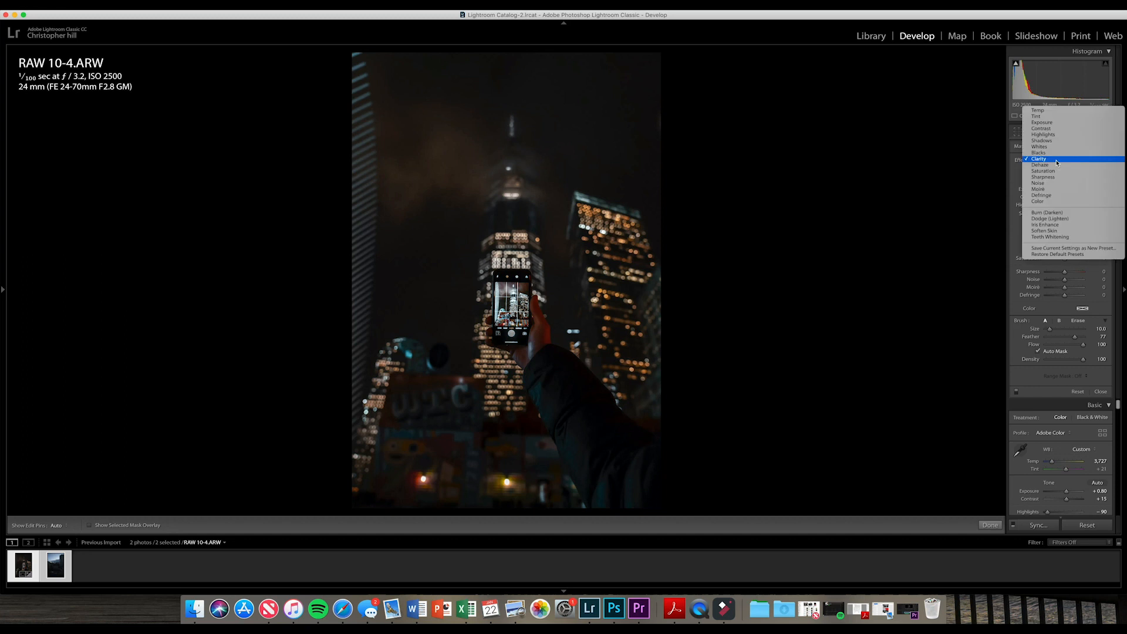
click(1052, 136)
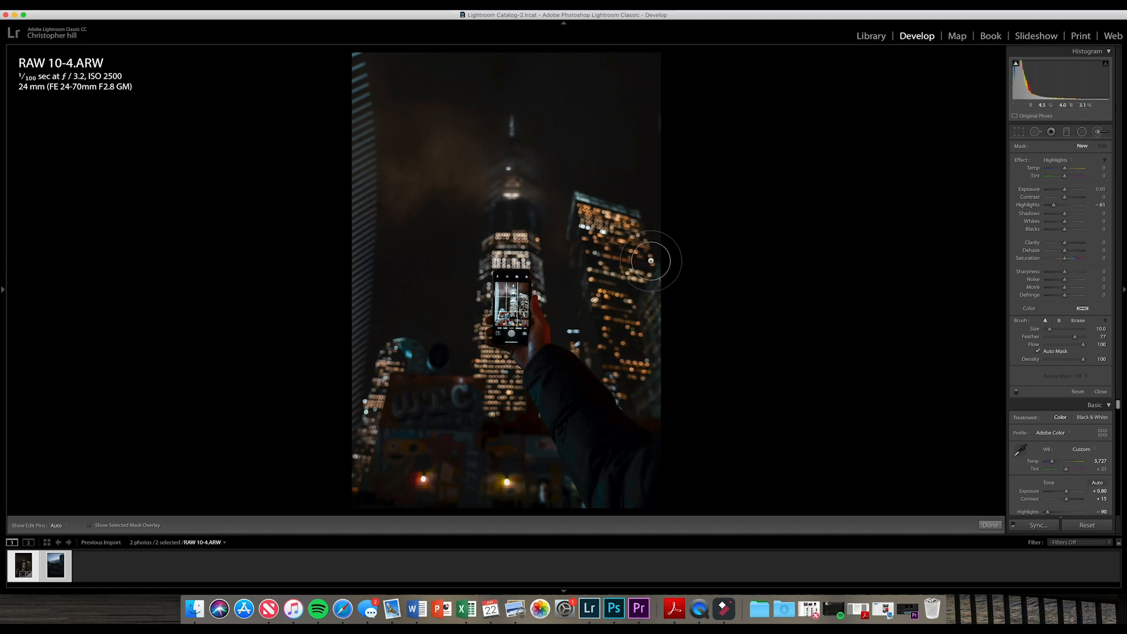
scroll(505, 296, down, 5)
click(512, 292)
key(h)
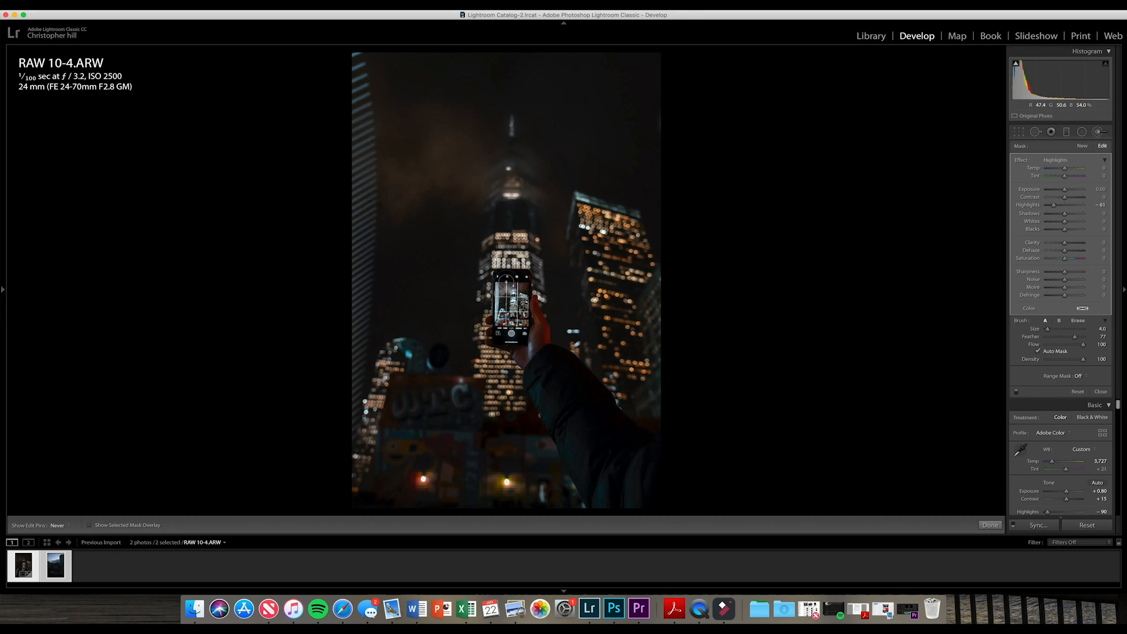
drag(508, 299, 511, 300)
key(bracketleft)
key(bracketleft)
- Set the phone screen mask's Exposure to -0.23, nudge its Clarity up slightly and finish the brush adjustment
drag(1065, 193, 1063, 192)
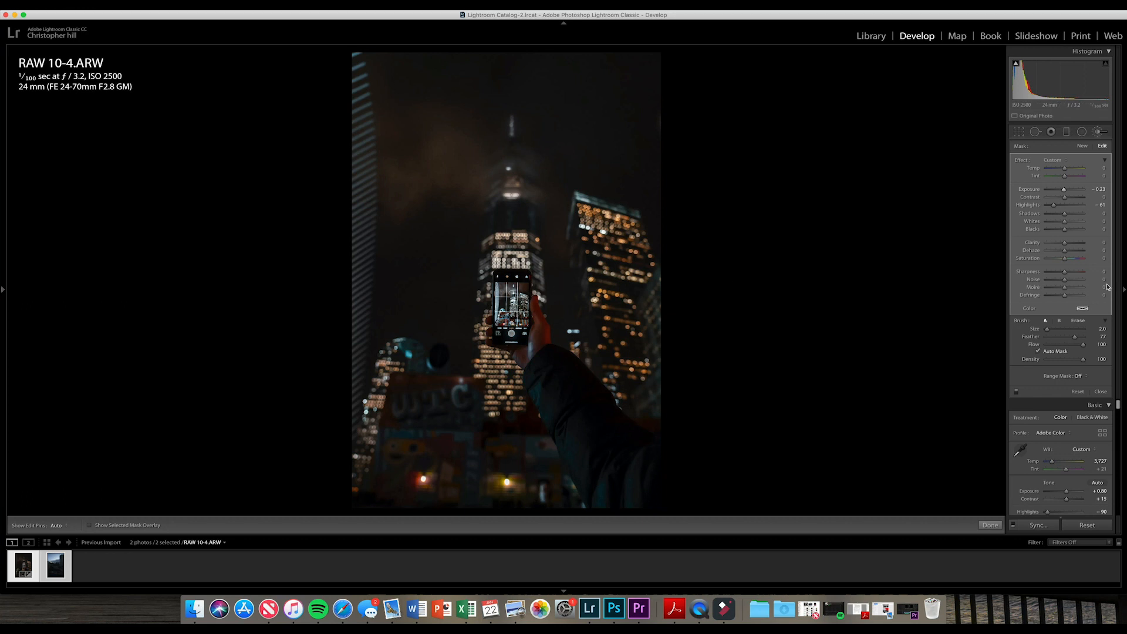
drag(1066, 245, 1068, 247)
scroll(531, 300, up, 5)
click(990, 526)
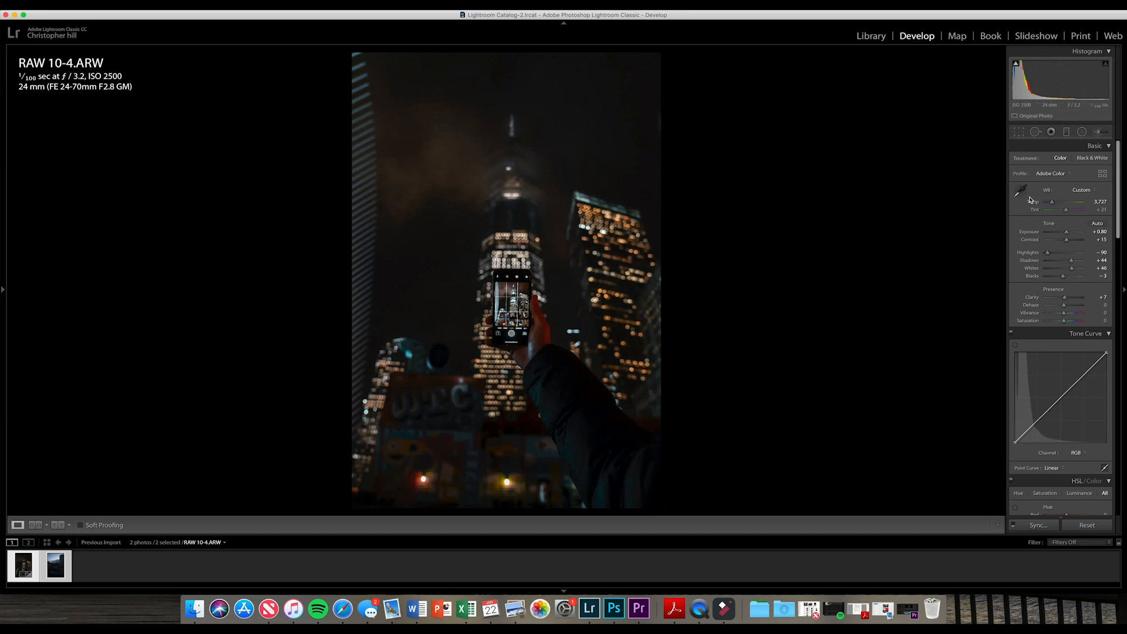
- Paint a new adjustment brush mask over the night sky with the Noise effect at 40 and slightly negative Clarity
click(1101, 133)
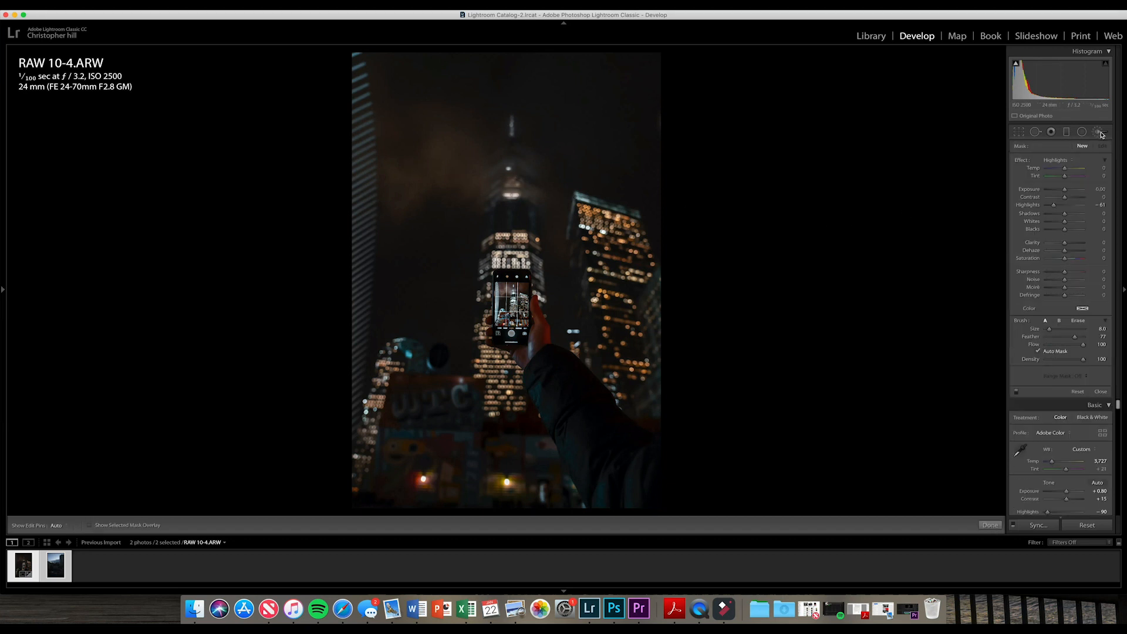
click(1064, 162)
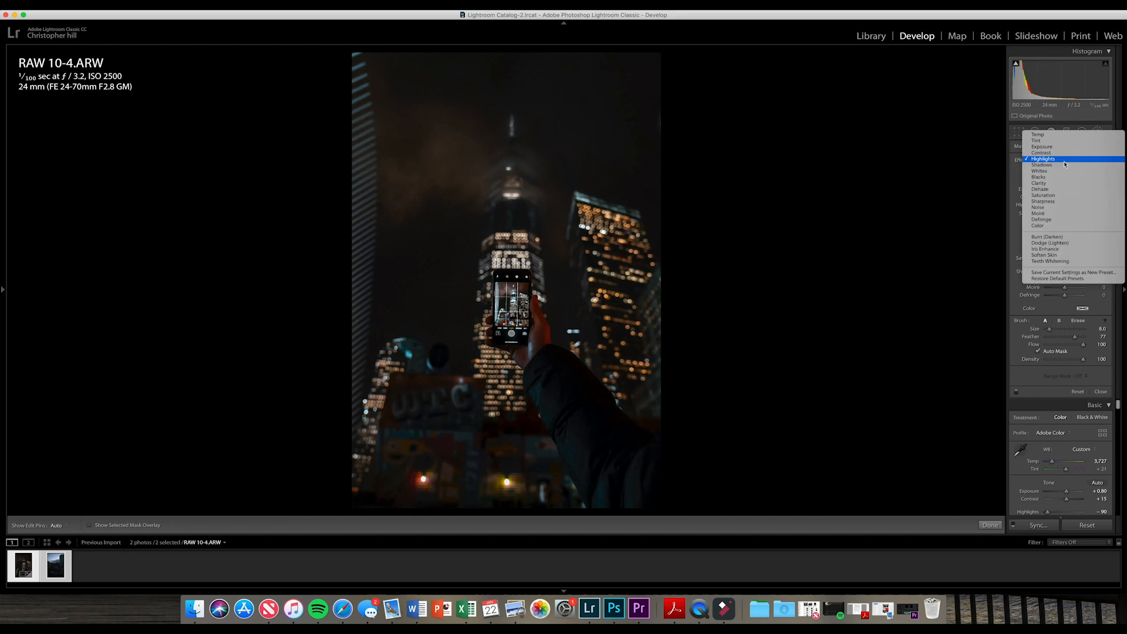
click(1038, 208)
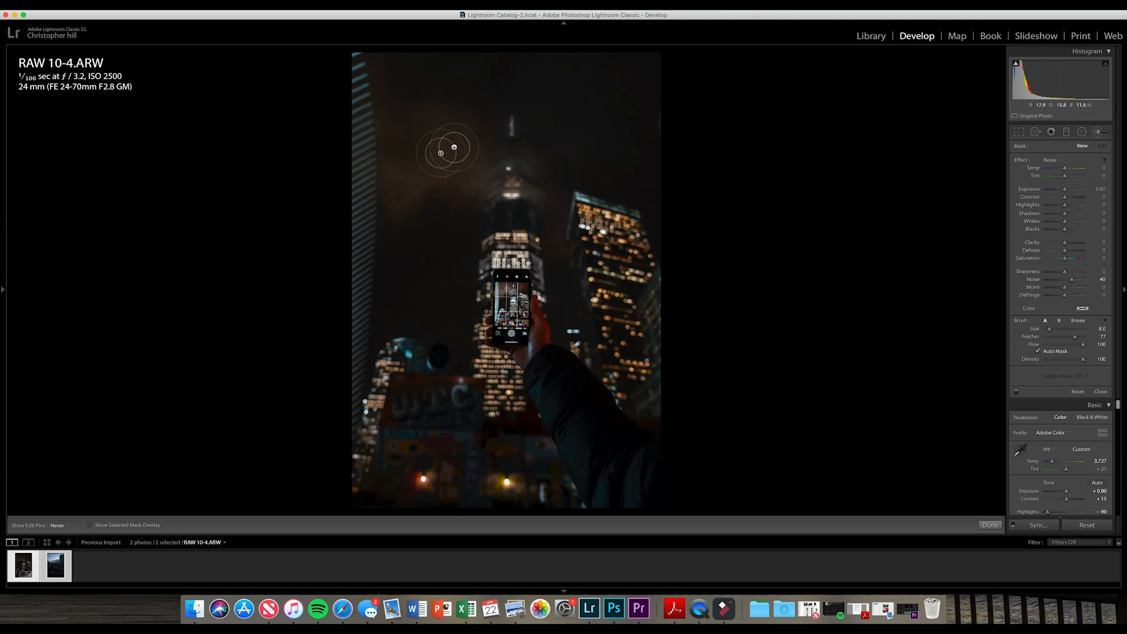
drag(440, 153, 466, 128)
key(h)
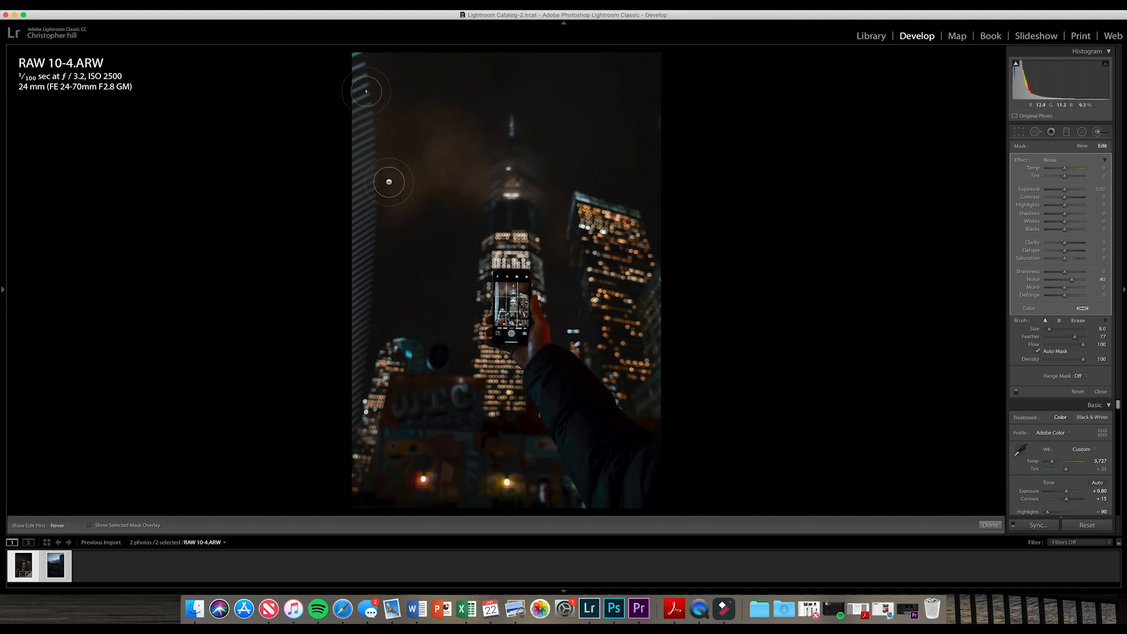
mouse_move(424, 185)
mouse_down()
mouse_move(463, 158)
mouse_move(470, 170)
mouse_move(568, 170)
mouse_move(562, 200)
mouse_move(515, 95)
mouse_move(428, 80)
mouse_move(603, 126)
mouse_move(576, 161)
mouse_move(538, 138)
mouse_move(665, 198)
mouse_move(646, 65)
mouse_move(395, 71)
mouse_move(393, 161)
mouse_move(363, 51)
mouse_up()
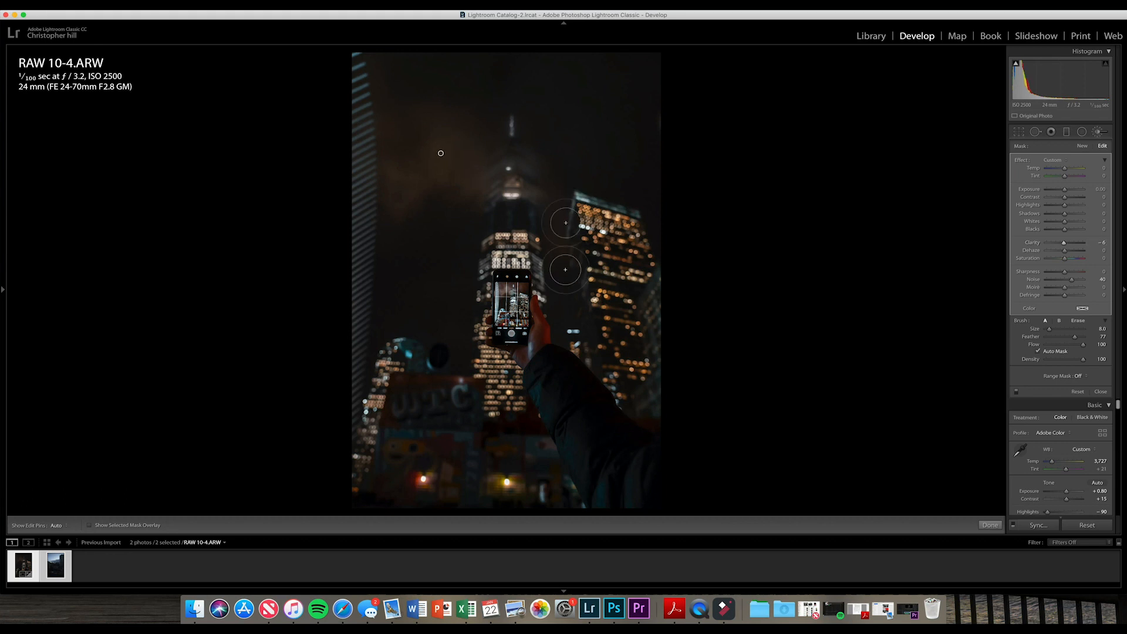
key(h)
key(h)
click(990, 525)
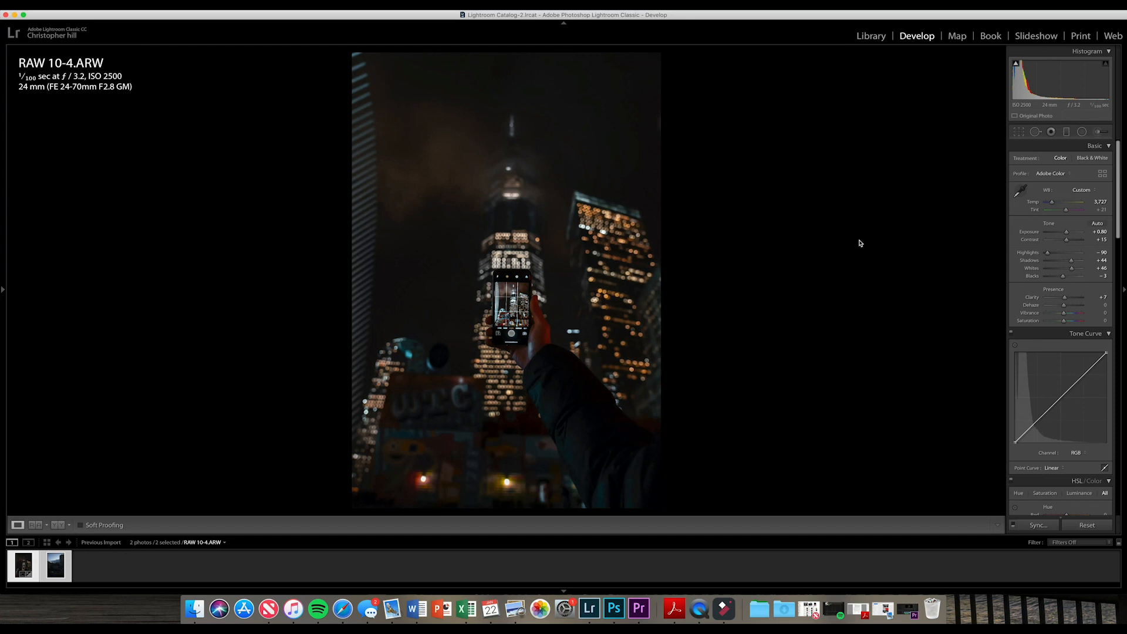
- Crop the photo to the 4 x 5 / 8 x 10 aspect ratio, shifting the image slightly down within the frame
click(1017, 133)
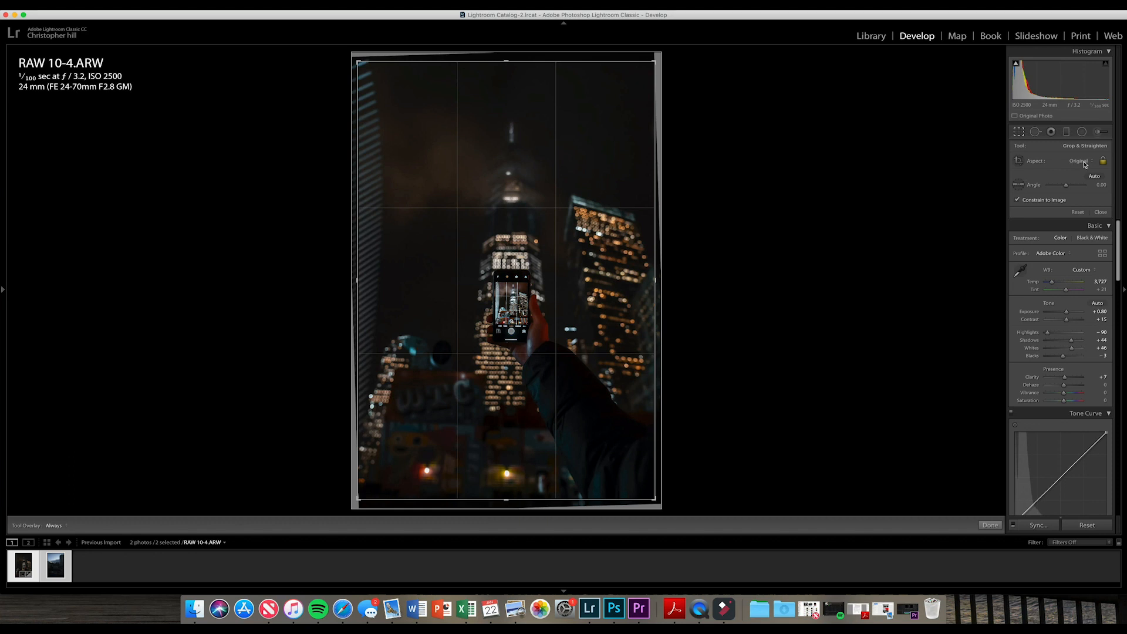
click(1084, 163)
click(1073, 184)
drag(581, 196, 581, 206)
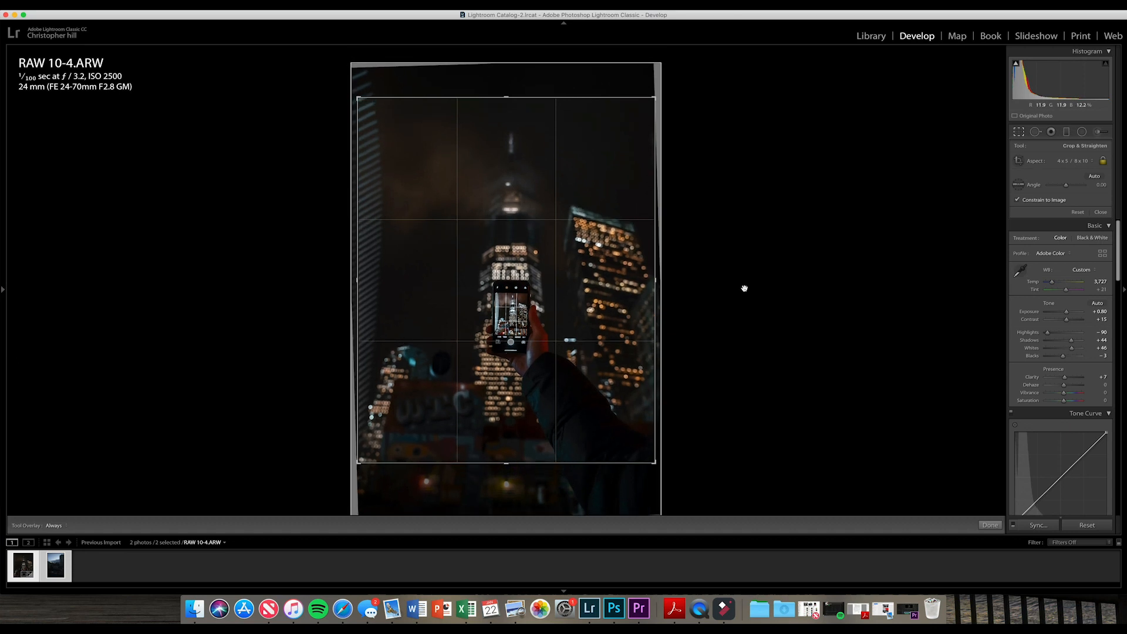
click(991, 530)
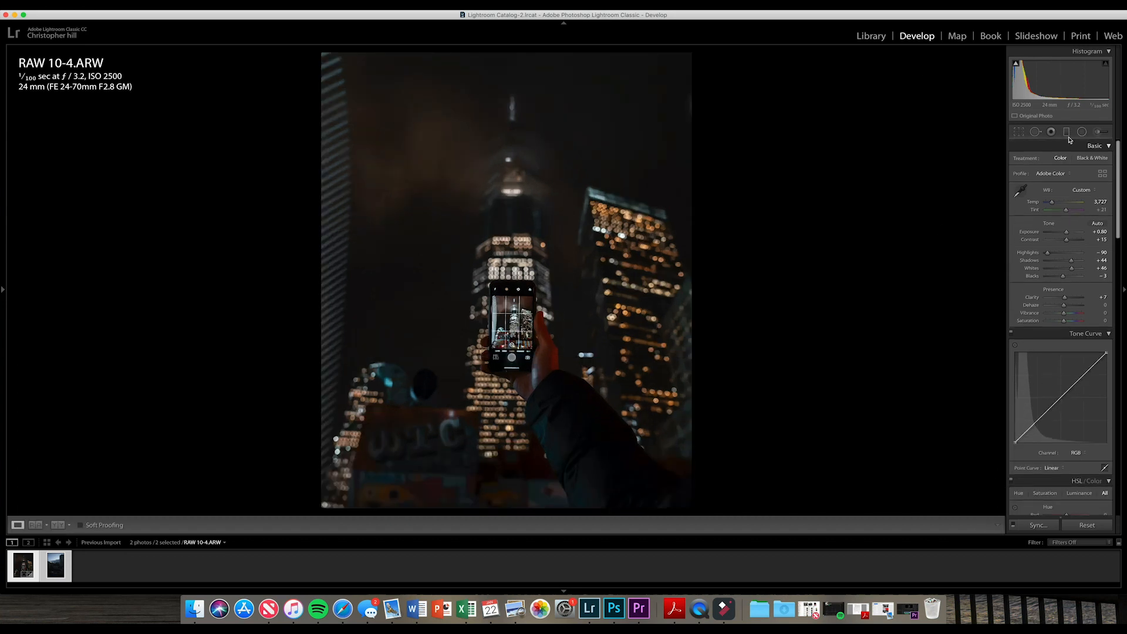
- Return the crop to the Original aspect ratio and apply it
click(1020, 132)
click(1083, 162)
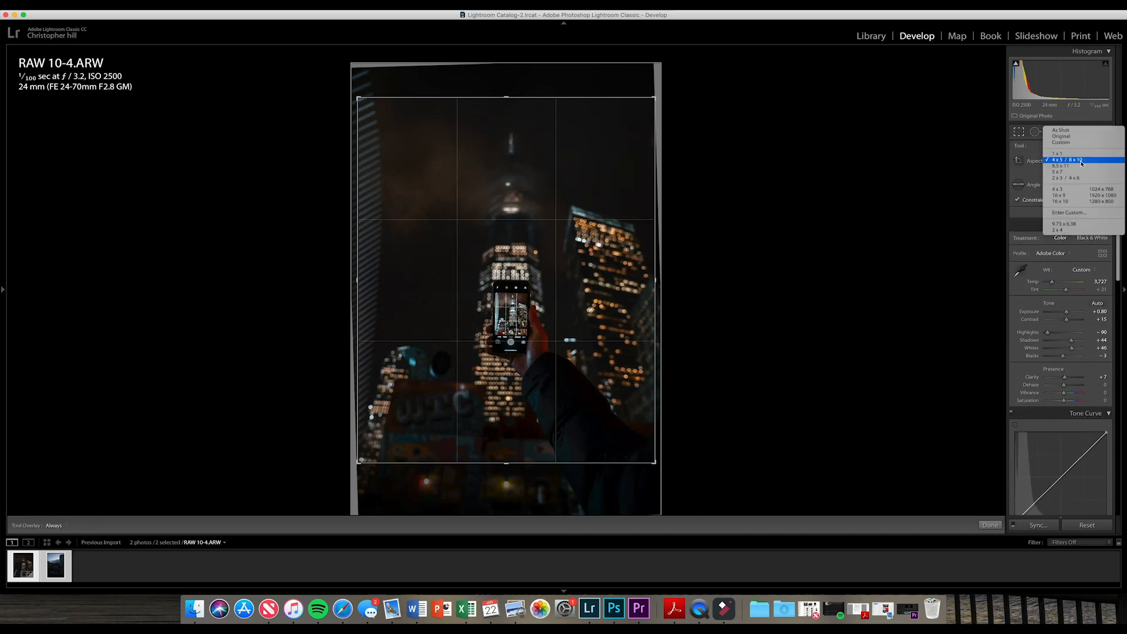
click(1062, 137)
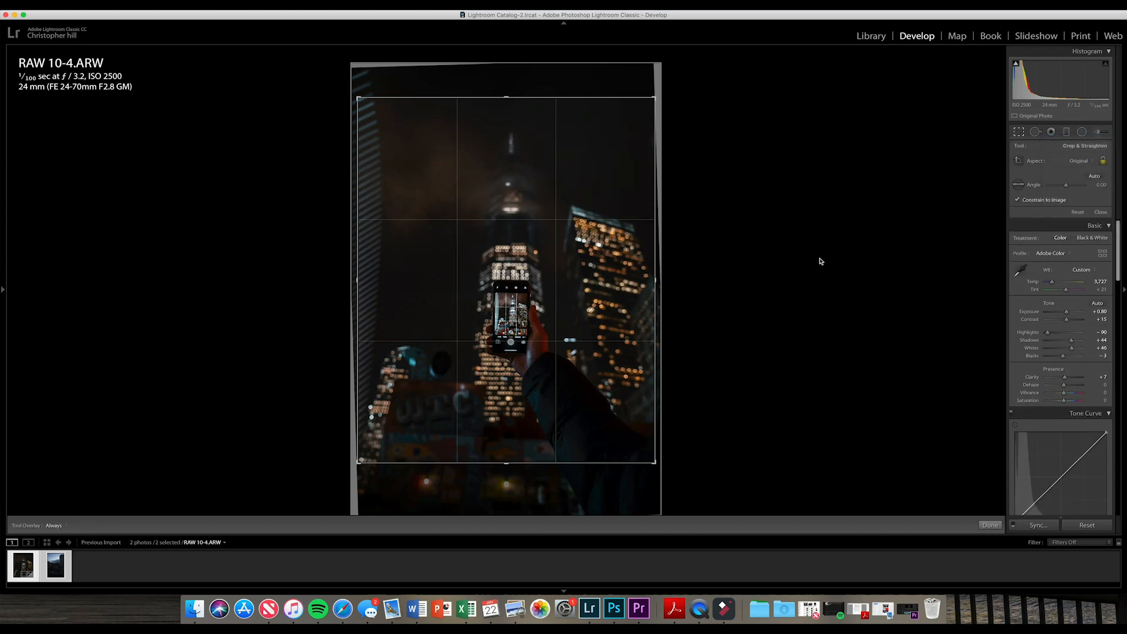
click(990, 524)
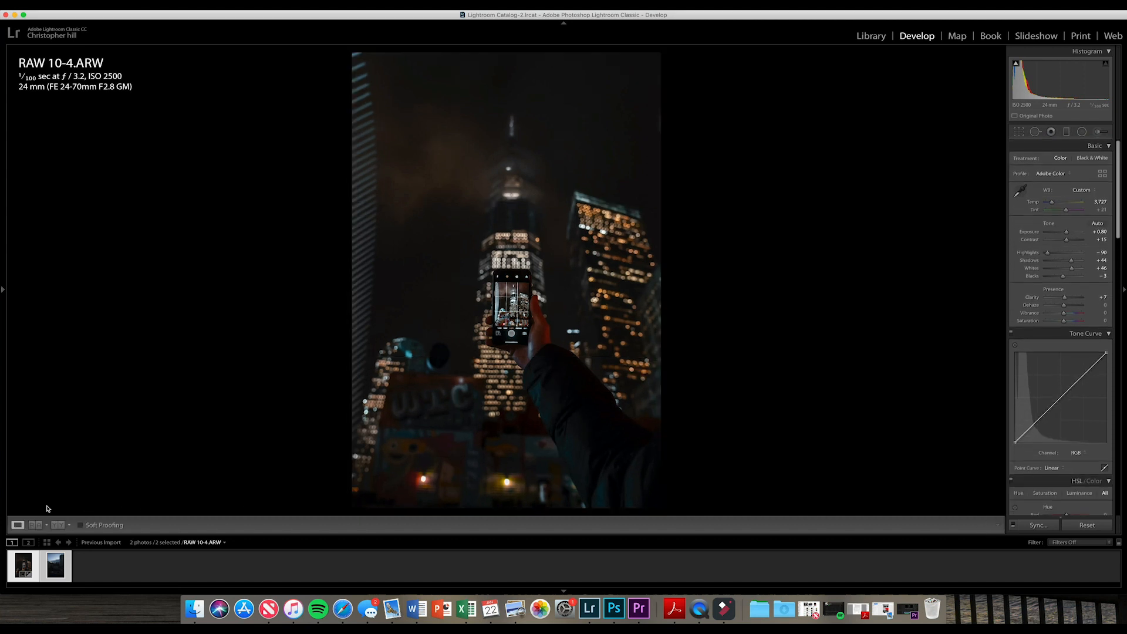
- Compare the before and after versions side by side, and return to the single-photo view
click(58, 525)
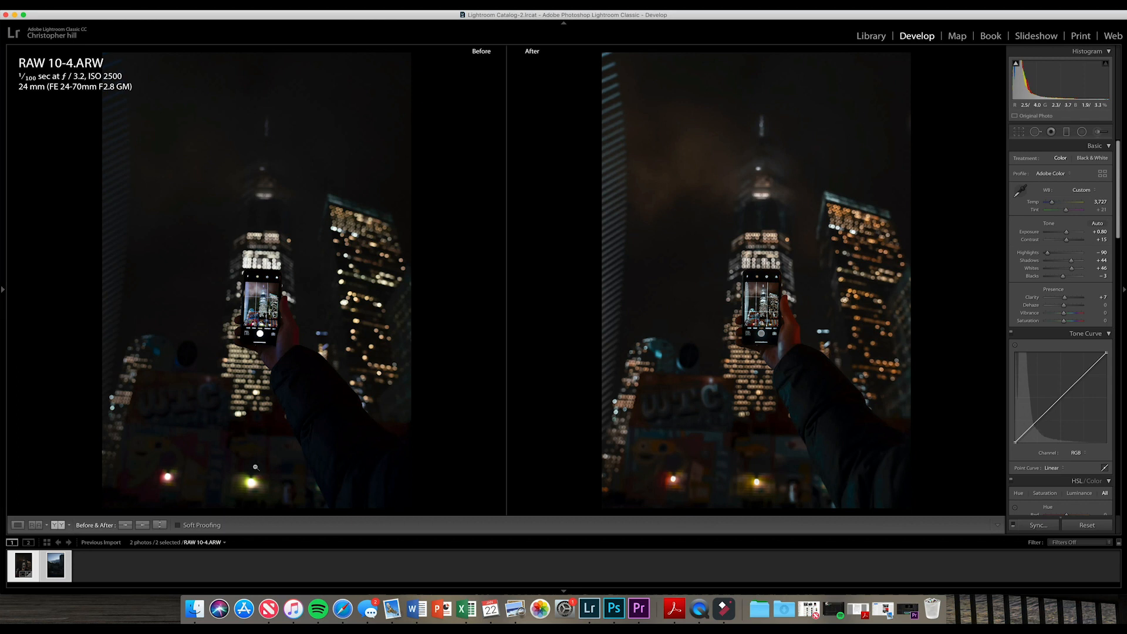
click(18, 524)
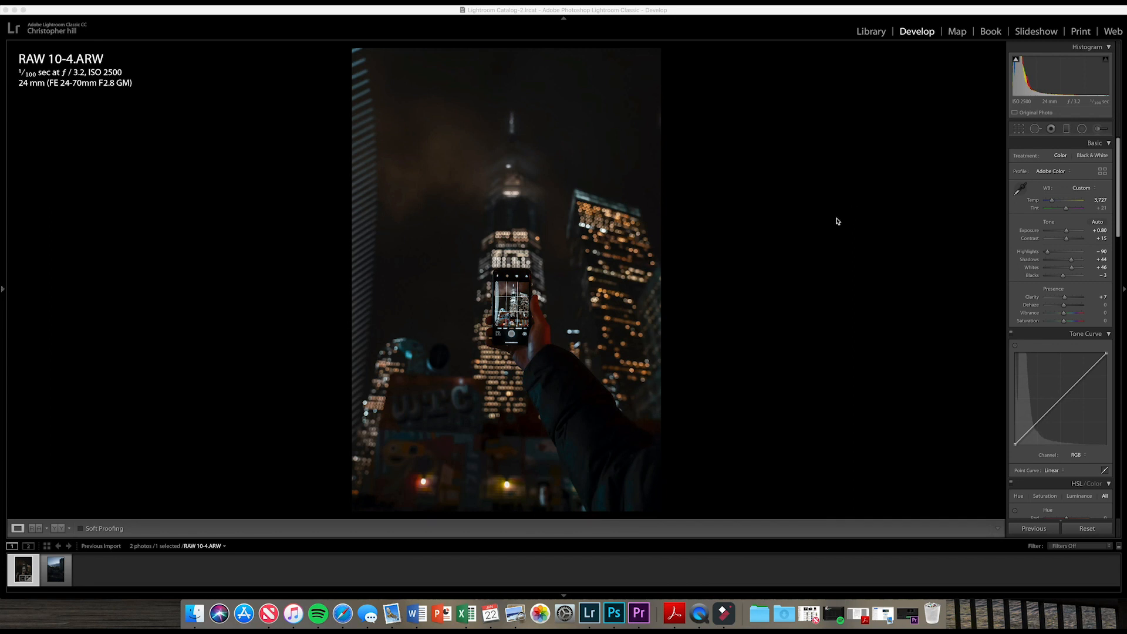
- Switch to the photo RAW 5-4.ARW and warm its white balance to a Temp of 9,210
click(61, 574)
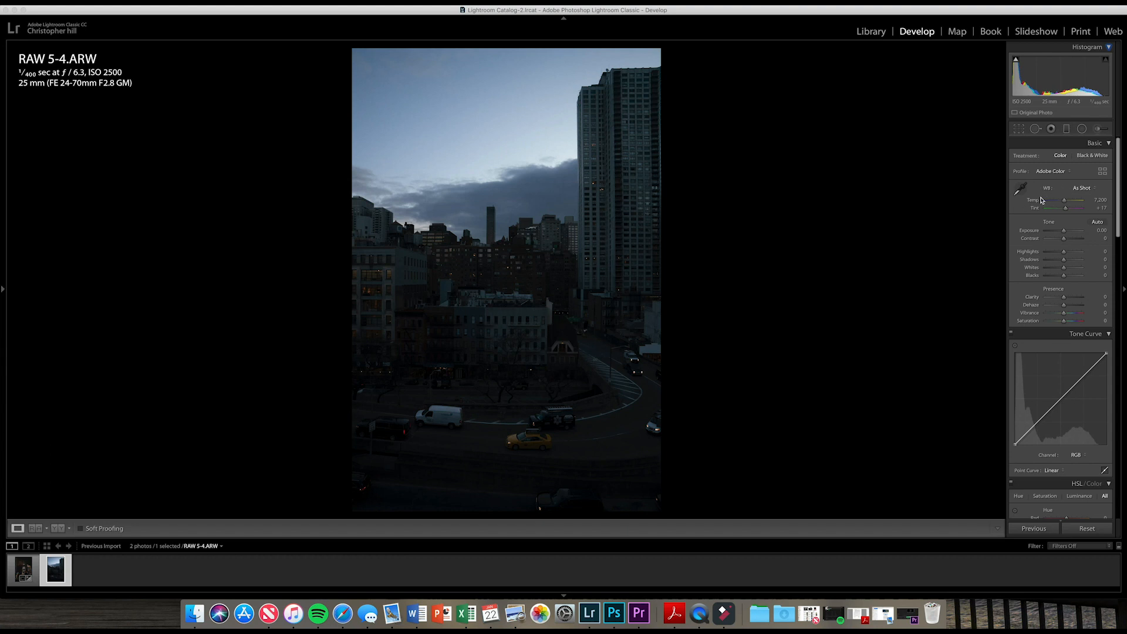
drag(1065, 202, 1069, 203)
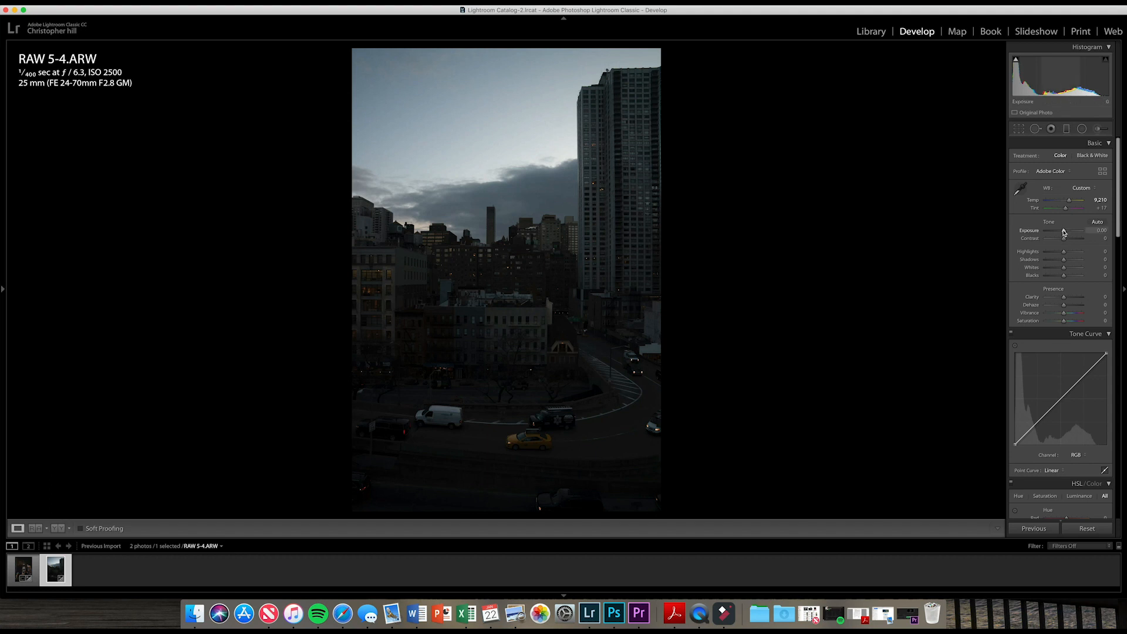
- Set the street photo's Exposure to +1.05, Contrast to +11 and Highlights to -80
drag(1063, 233, 1067, 232)
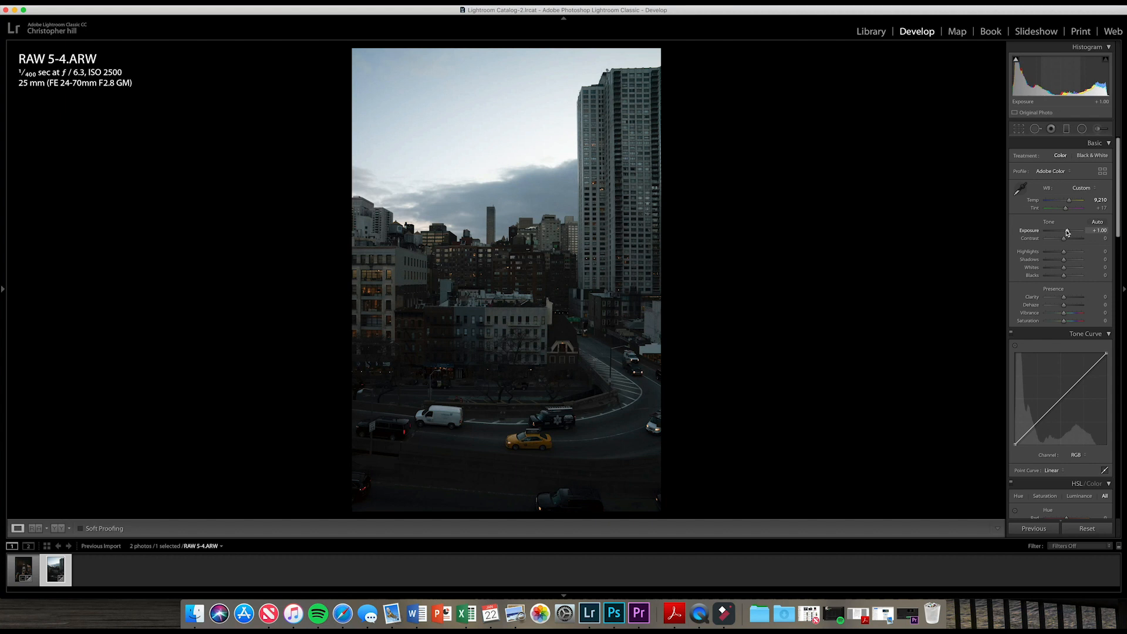
drag(1067, 233, 1067, 232)
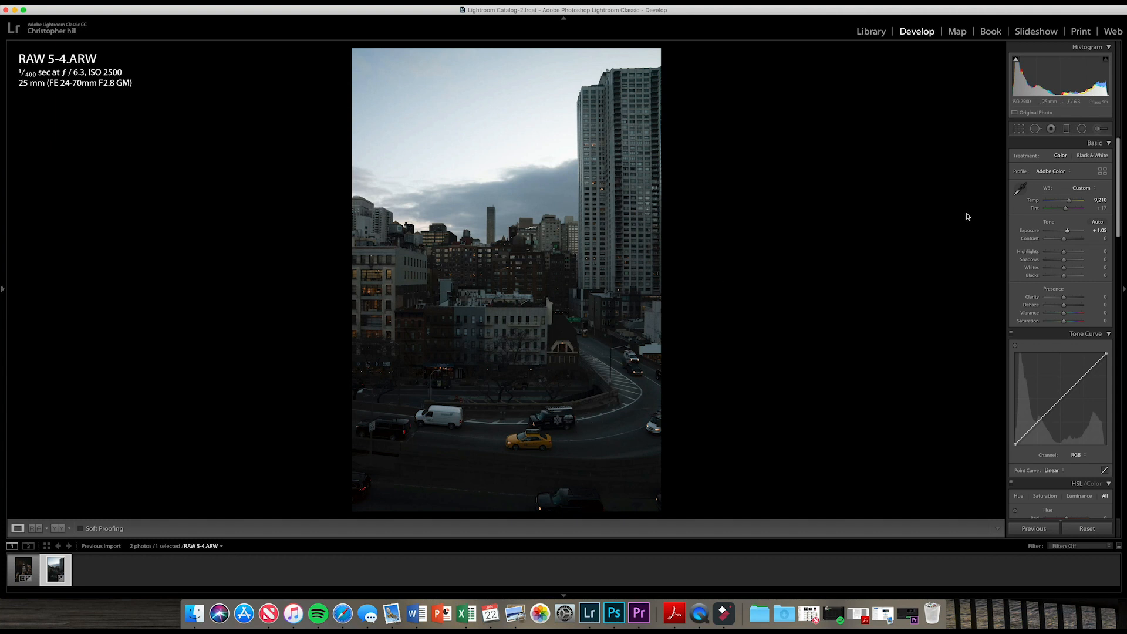
drag(1064, 240, 1066, 241)
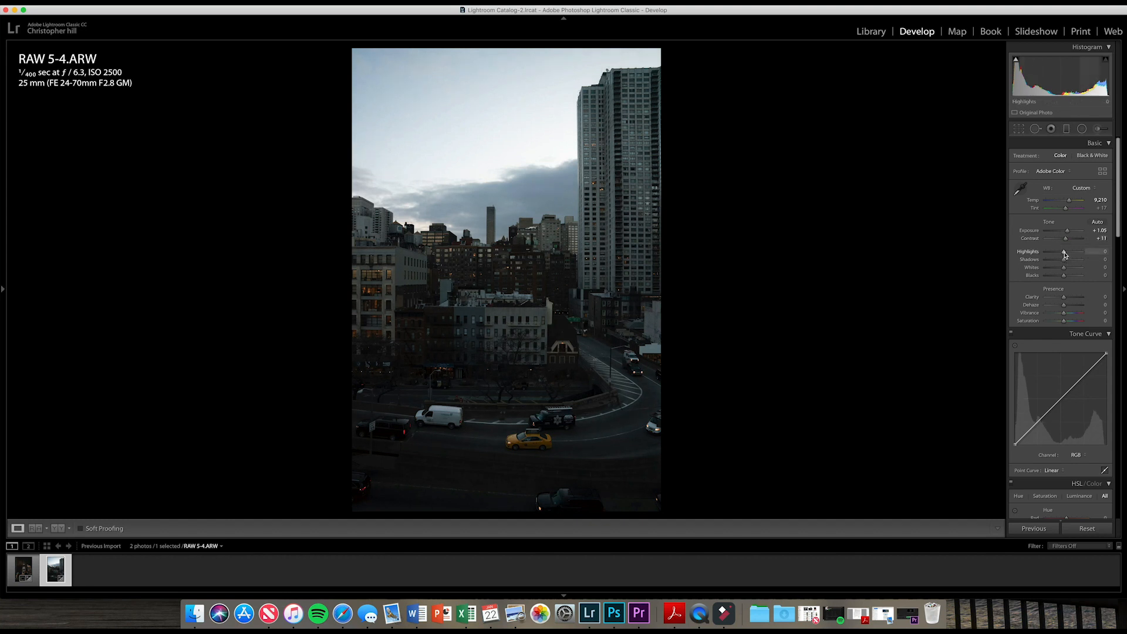
drag(1065, 254, 1051, 255)
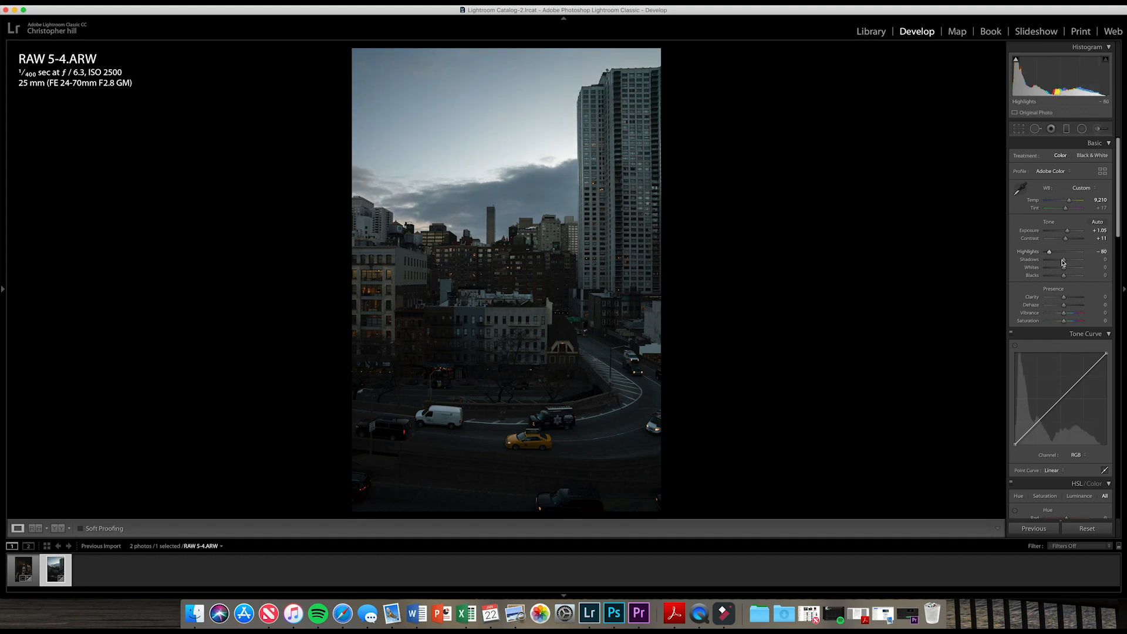
- Set the street photo's Shadows to +25, Whites to +40 and Blacks to -9, and raise Clarity slightly
drag(1064, 261, 1067, 261)
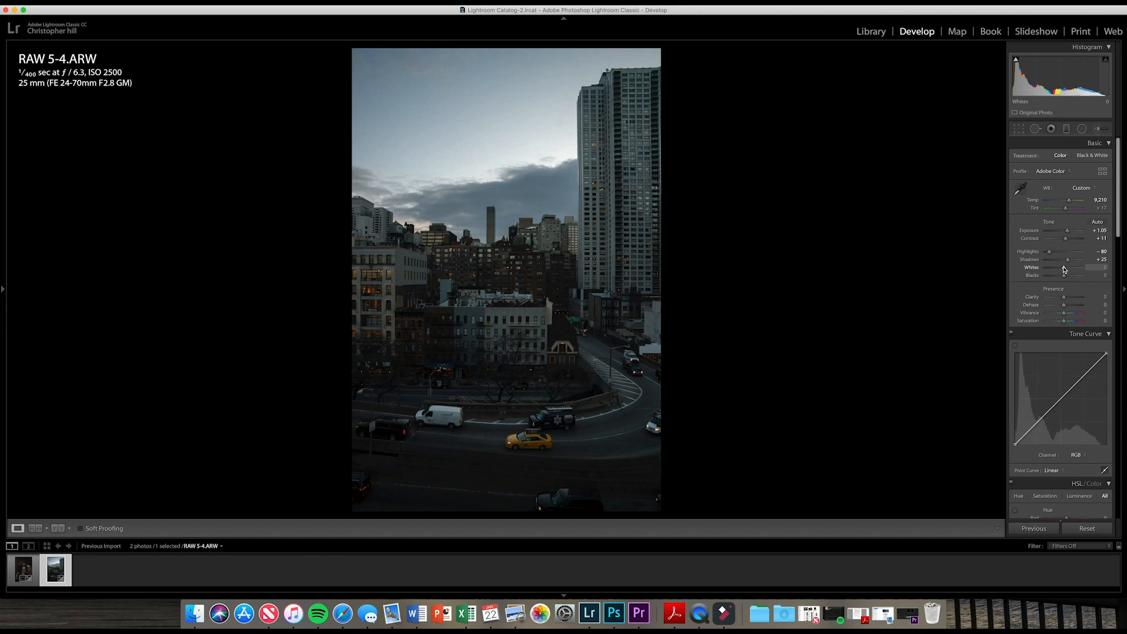
drag(1064, 269, 1074, 269)
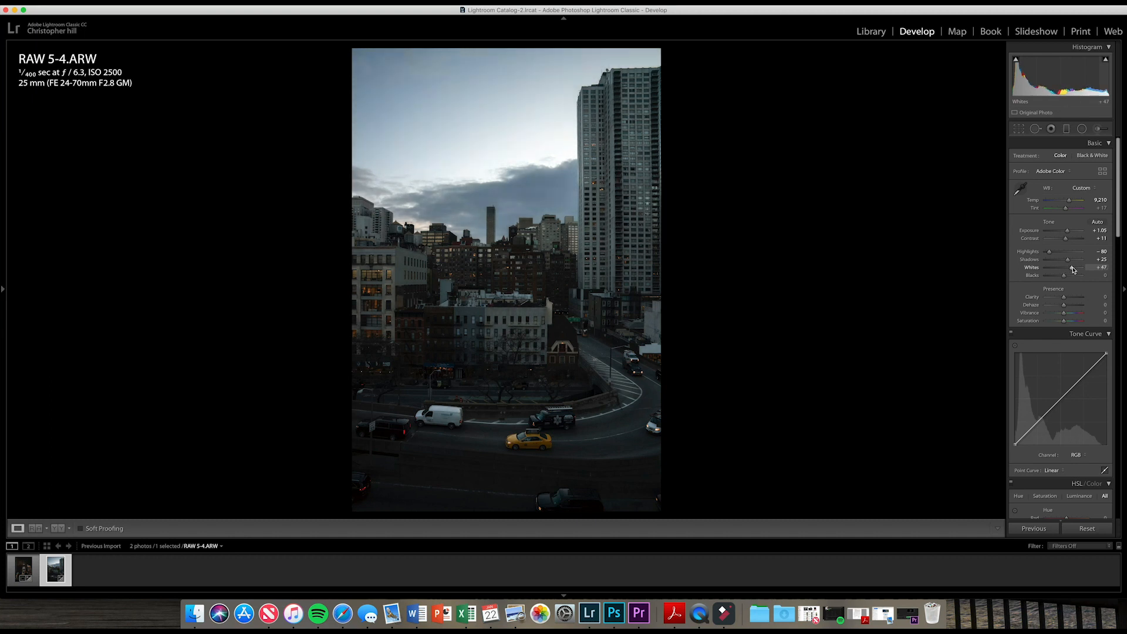
mouse_move(1068, 269)
mouse_down()
mouse_move(1057, 271)
mouse_move(1071, 270)
mouse_up()
drag(1072, 270, 1070, 270)
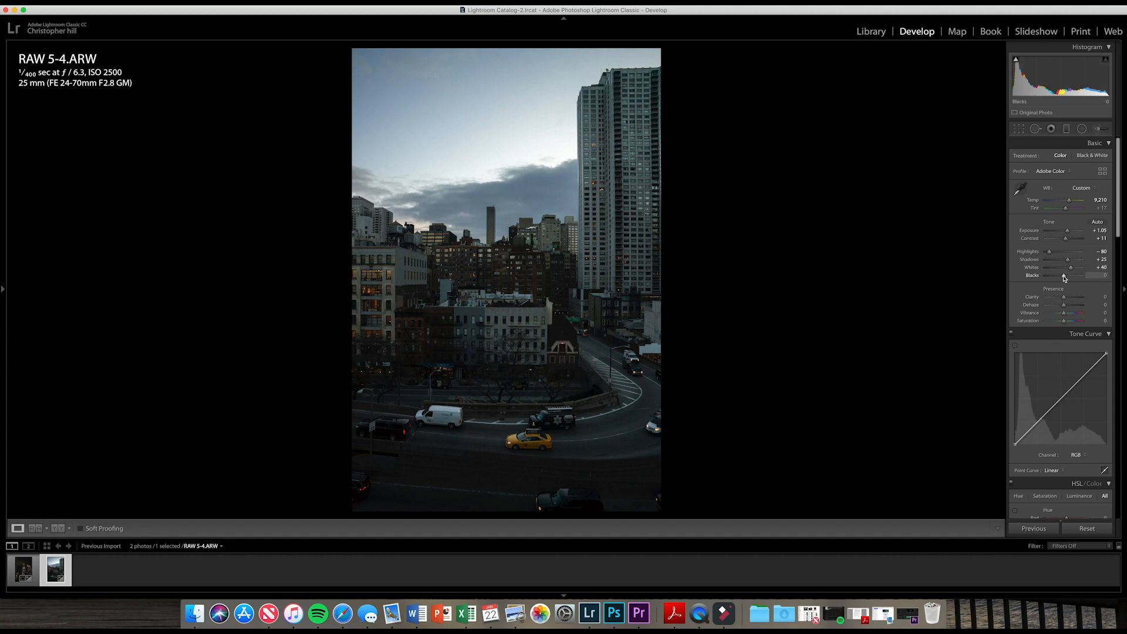
drag(1063, 275, 1063, 279)
drag(1063, 278, 1062, 278)
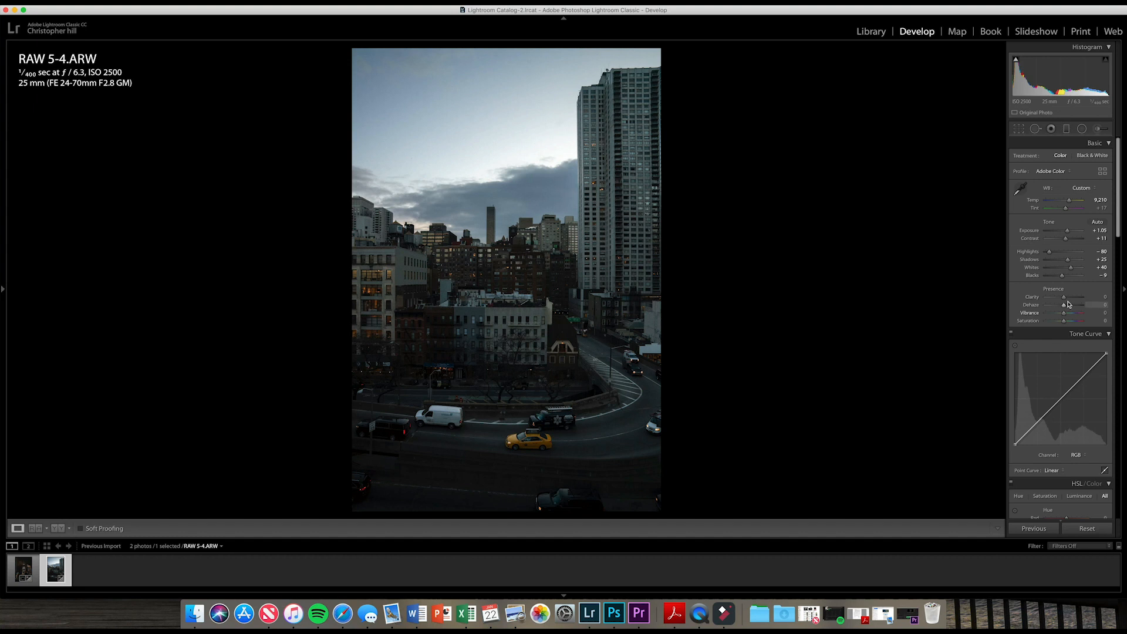
drag(1064, 298, 1067, 300)
- In the camera calibration settings, set the Red Primary Hue to +51 and the Blue Primary Hue to -50
scroll(1075, 318, down, 8)
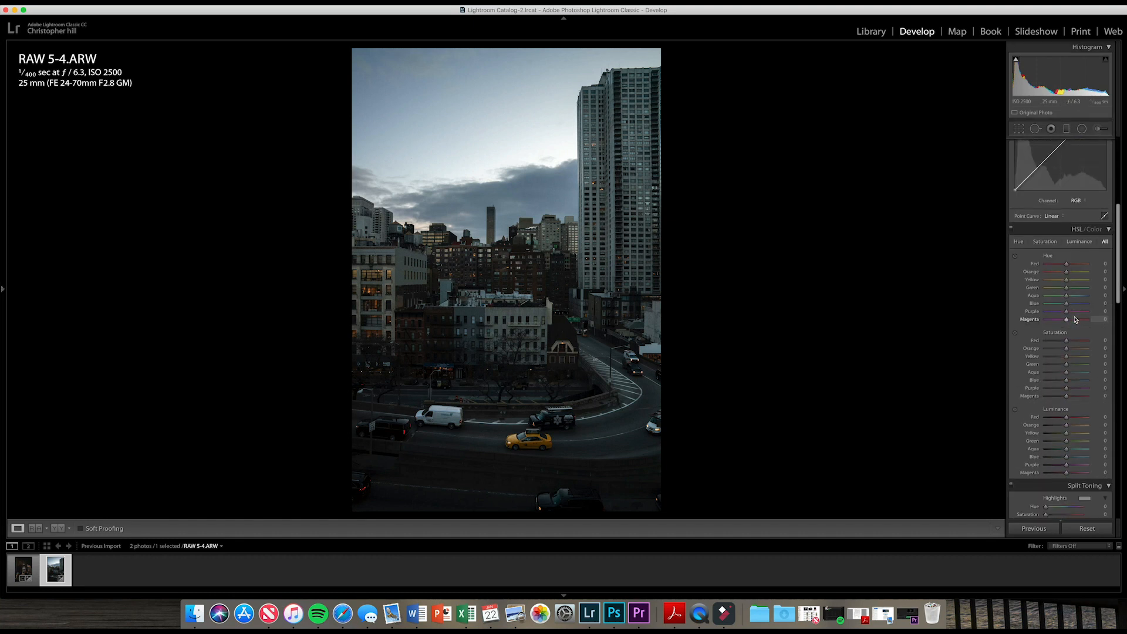
scroll(1075, 319, down, 10)
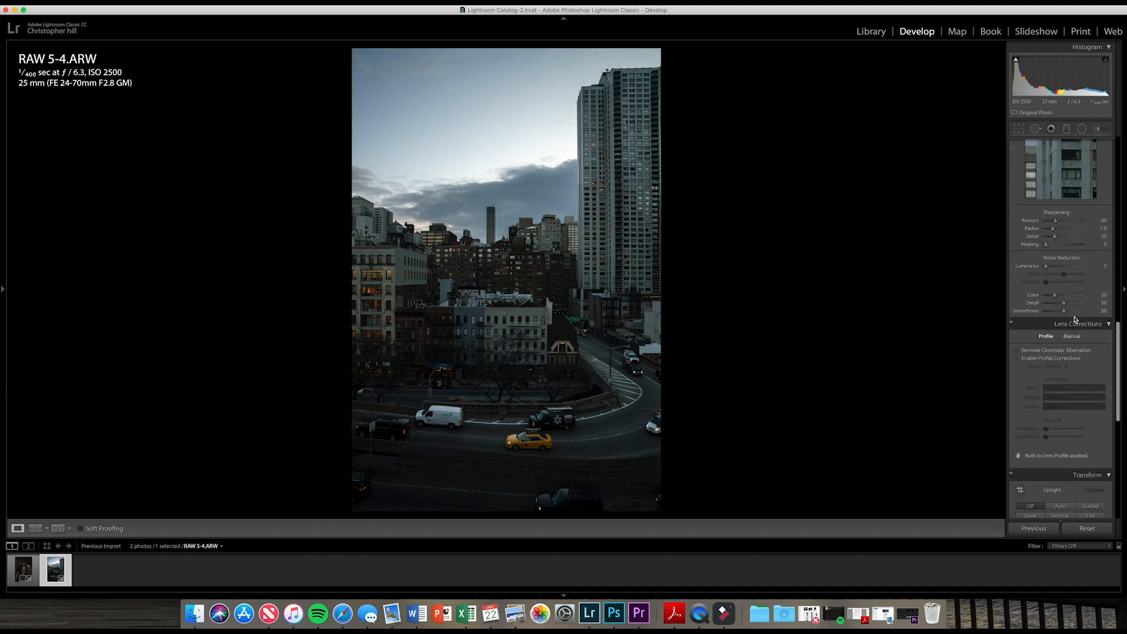
scroll(1075, 319, down, 8)
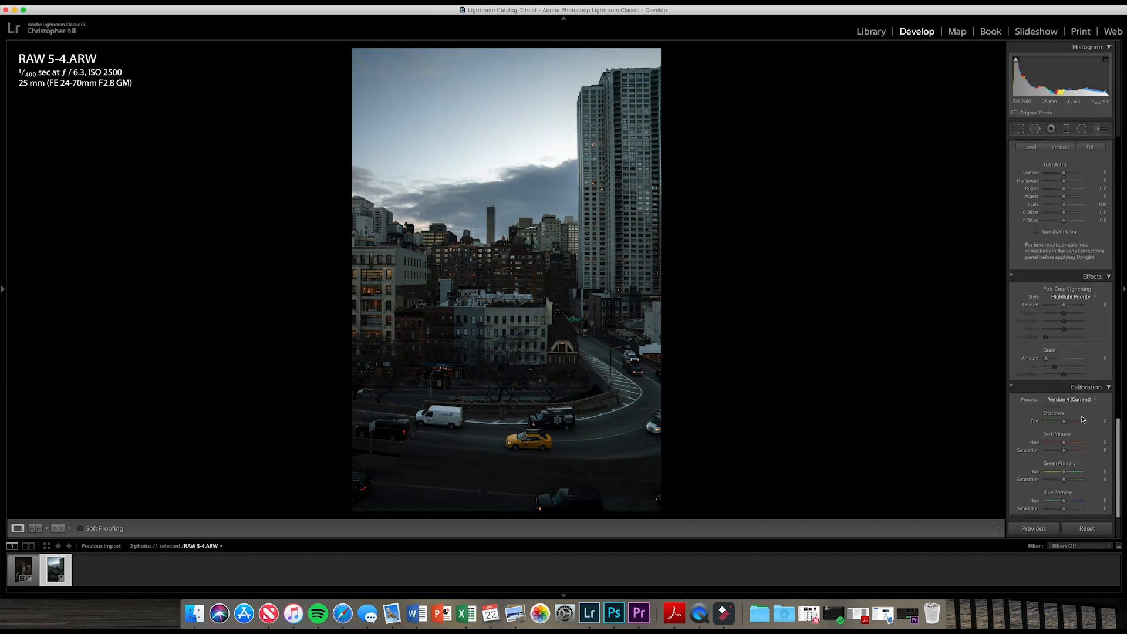
drag(1064, 445, 1072, 444)
drag(1063, 502, 1056, 503)
drag(1056, 503, 1054, 503)
- Set the Red Primary Saturation to +29 and the Blue Primary Saturation to -100
drag(1064, 452, 1076, 452)
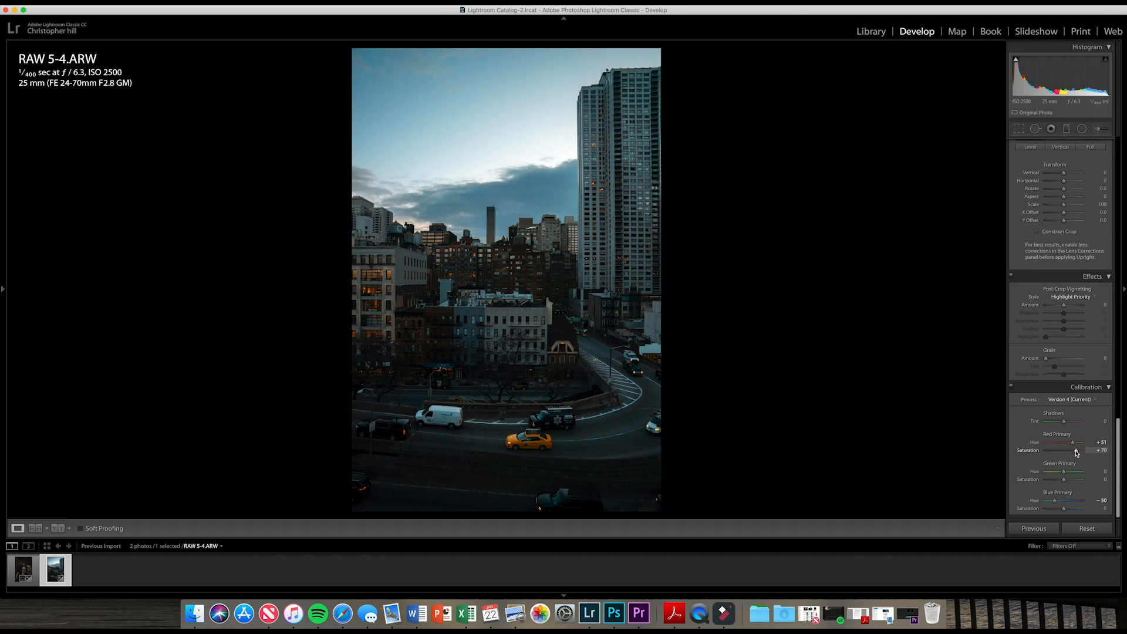
drag(1077, 452, 1069, 453)
drag(1064, 511, 1042, 512)
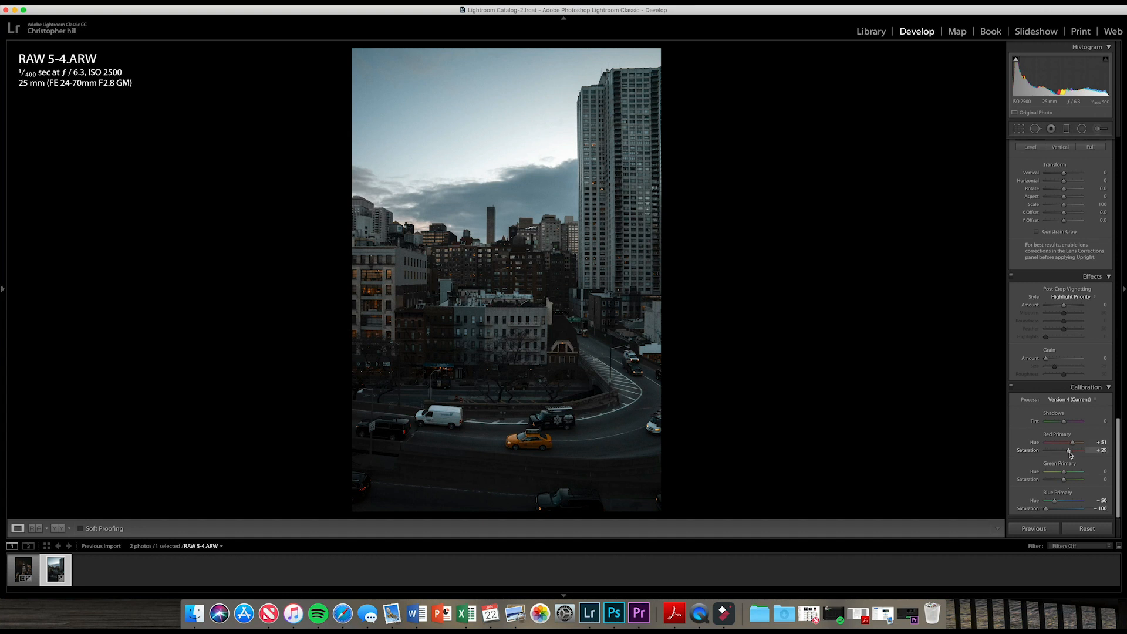
- Push the Red Primary Hue further up and readjust its Saturation to a stronger positive amount
drag(1069, 453, 1061, 454)
drag(1072, 443, 1079, 446)
drag(1061, 450, 1074, 453)
- Set the street photo's Luminance noise reduction to 40
scroll(1058, 293, up, 1)
scroll(1058, 293, up, 10)
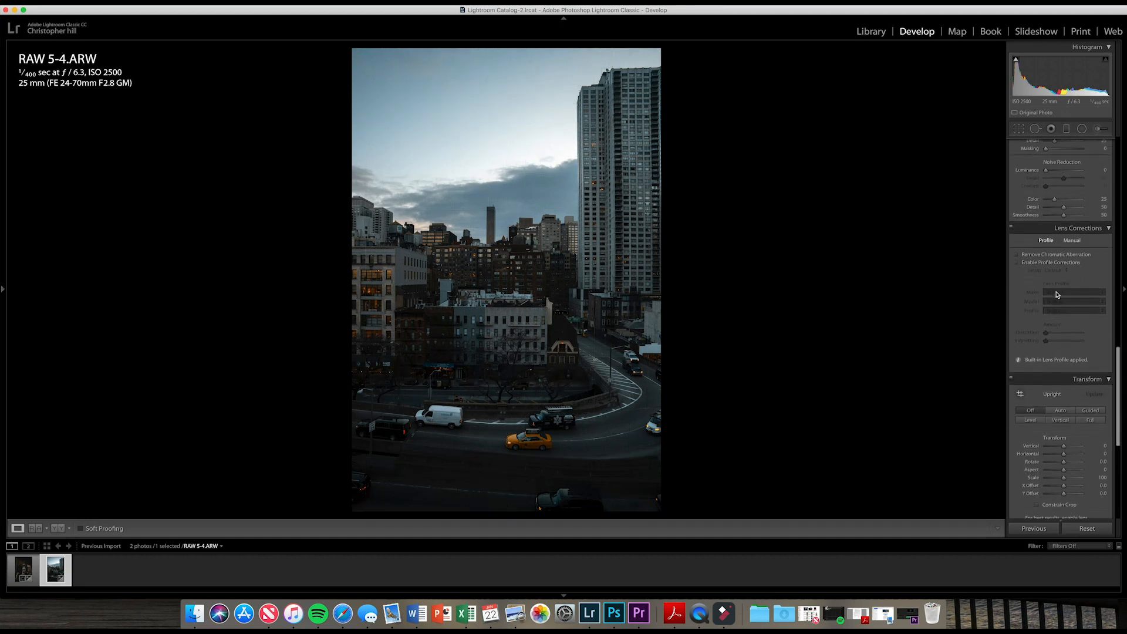
scroll(1057, 294, up, 8)
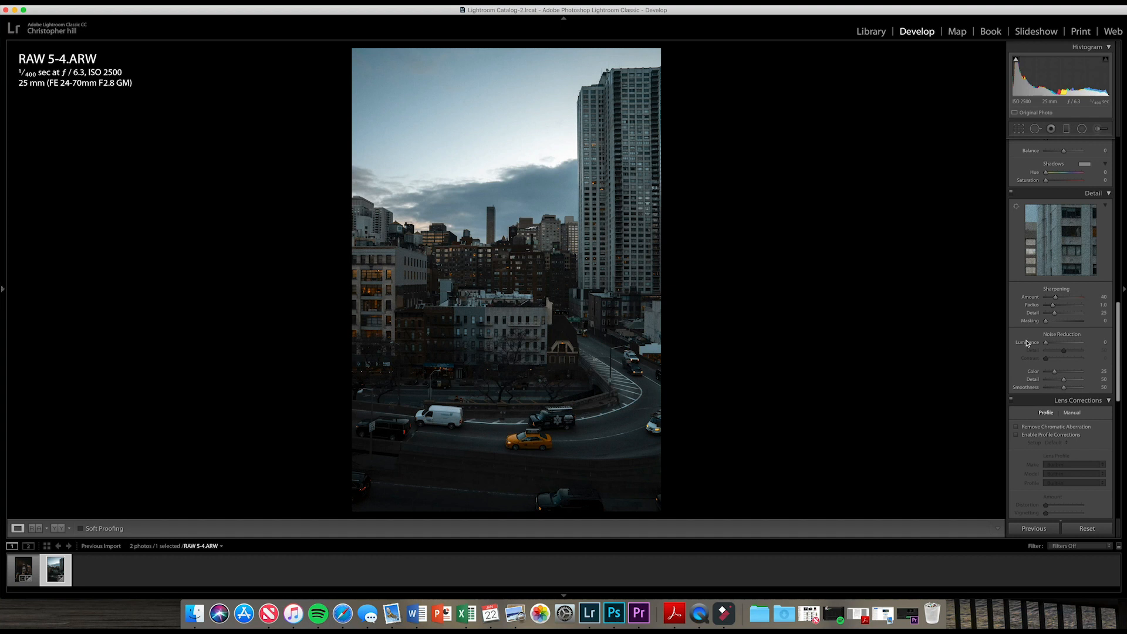
drag(1046, 345, 1059, 344)
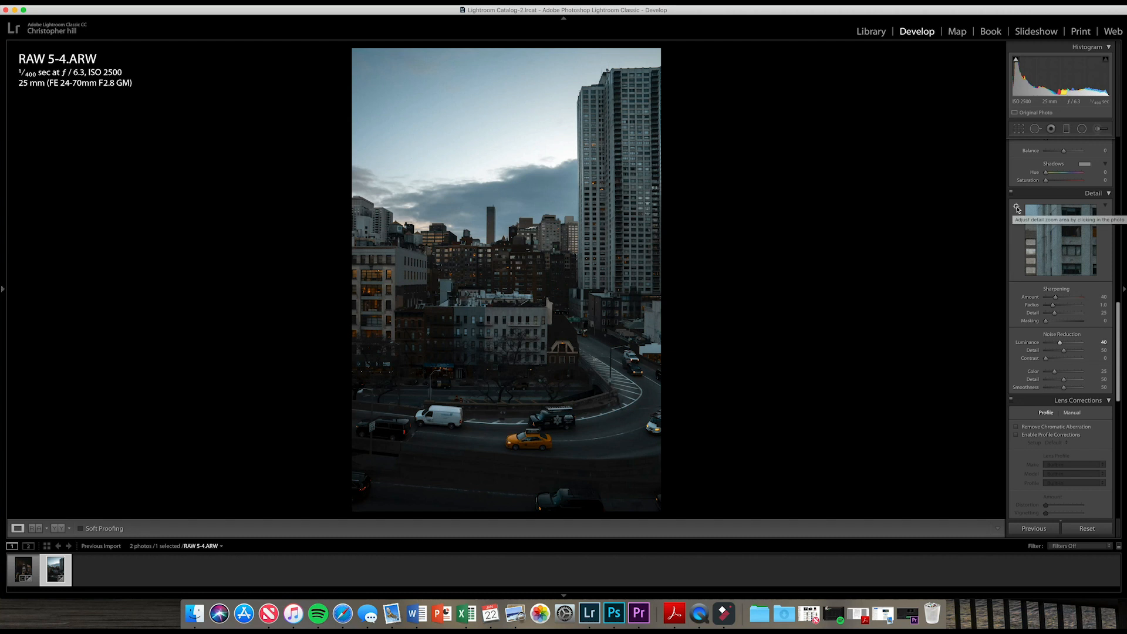
- Aim the detail preview at the yellow taxi and raise the Luminance noise reduction slightly further
click(1017, 209)
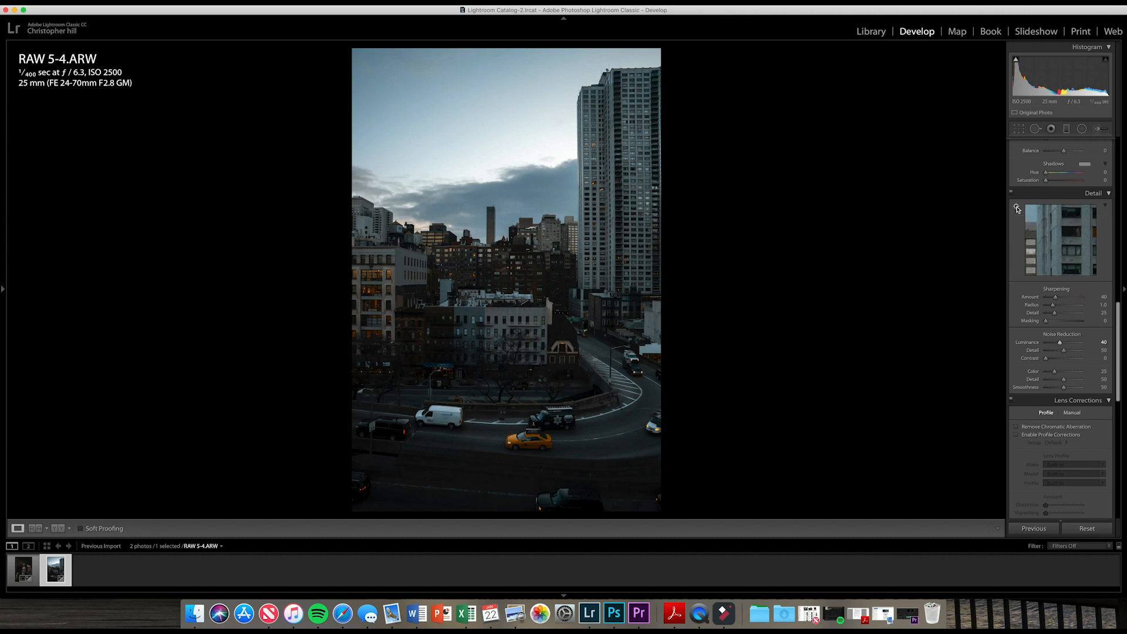
click(527, 437)
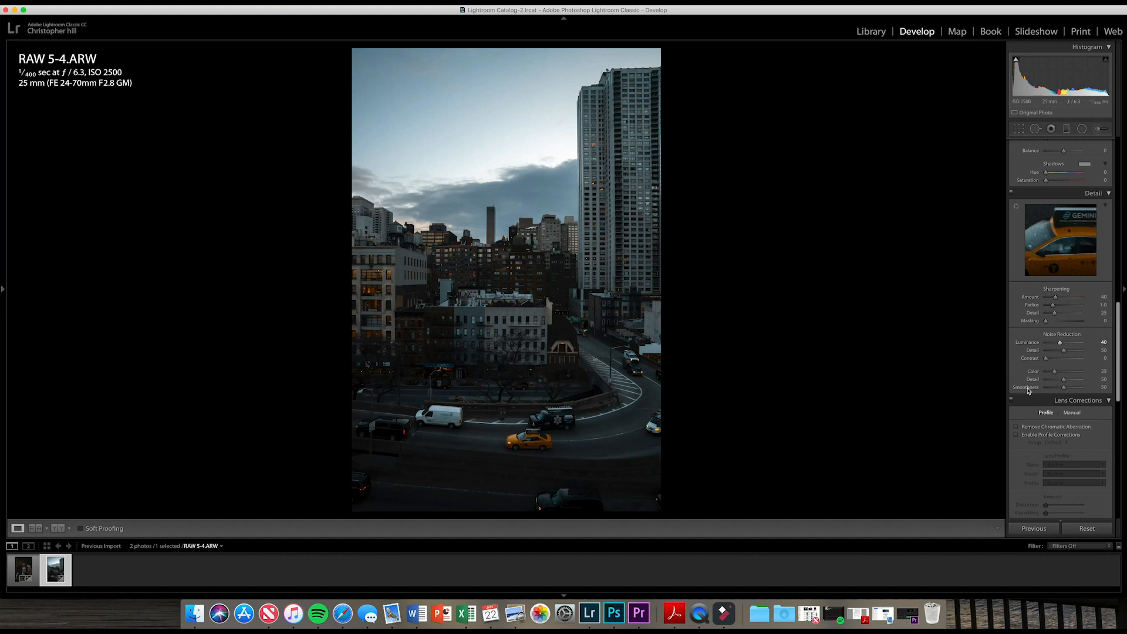
drag(1061, 346, 1063, 346)
drag(1063, 346, 1065, 346)
- Mute the blues in the HSL settings with Saturation -73, Luminance +27 and Hue -24
scroll(1069, 210, up, 5)
scroll(1068, 211, up, 4)
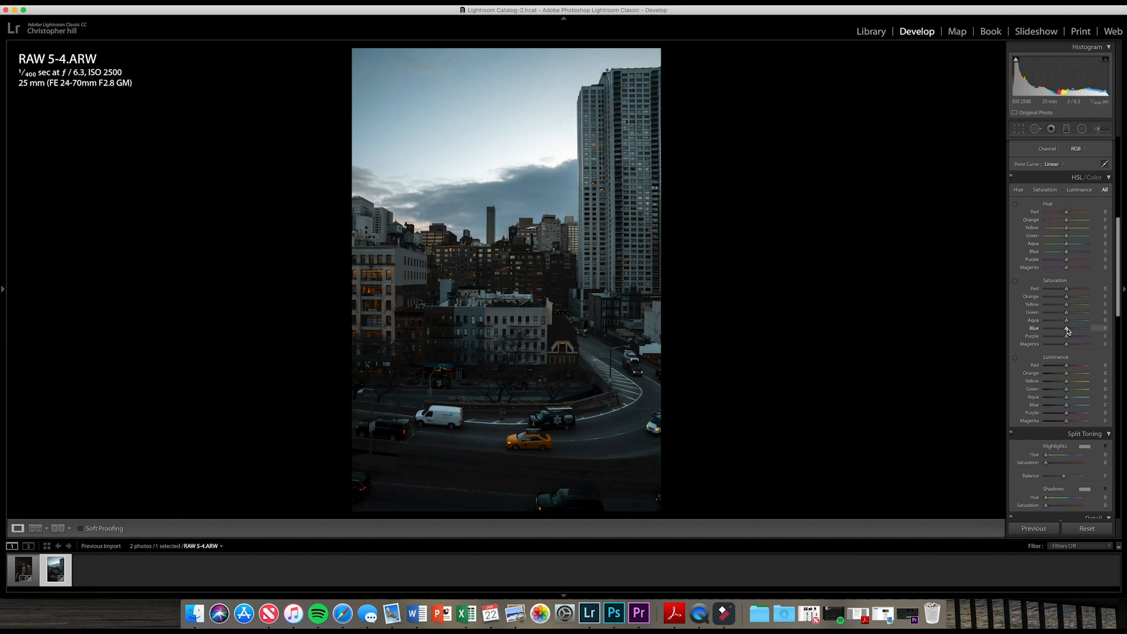
drag(1067, 330, 1052, 332)
mouse_move(1067, 408)
mouse_down()
mouse_move(1042, 410)
mouse_move(1075, 408)
mouse_up()
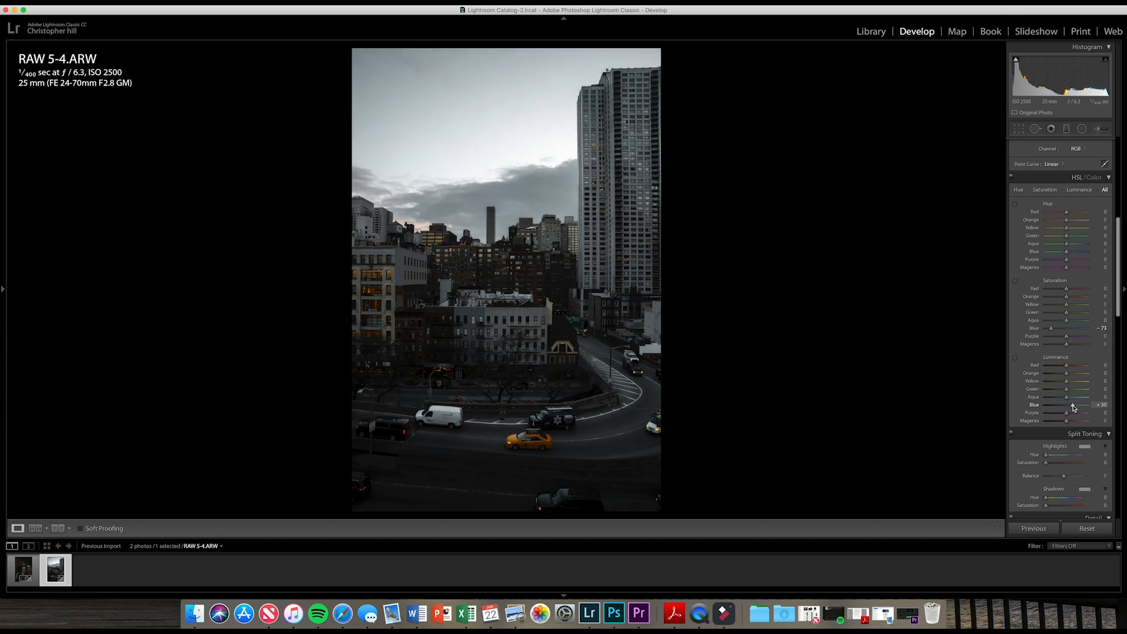
drag(1073, 408, 1072, 408)
drag(1066, 253, 1053, 256)
drag(1053, 256, 1062, 256)
- Set the orange Saturation to +33, Luminance to +78 and Hue to -31, and compare the before and after versions side by side
drag(1067, 299, 1072, 299)
mouse_move(1067, 374)
mouse_down()
mouse_move(1094, 377)
mouse_move(1027, 377)
mouse_move(1083, 378)
mouse_up()
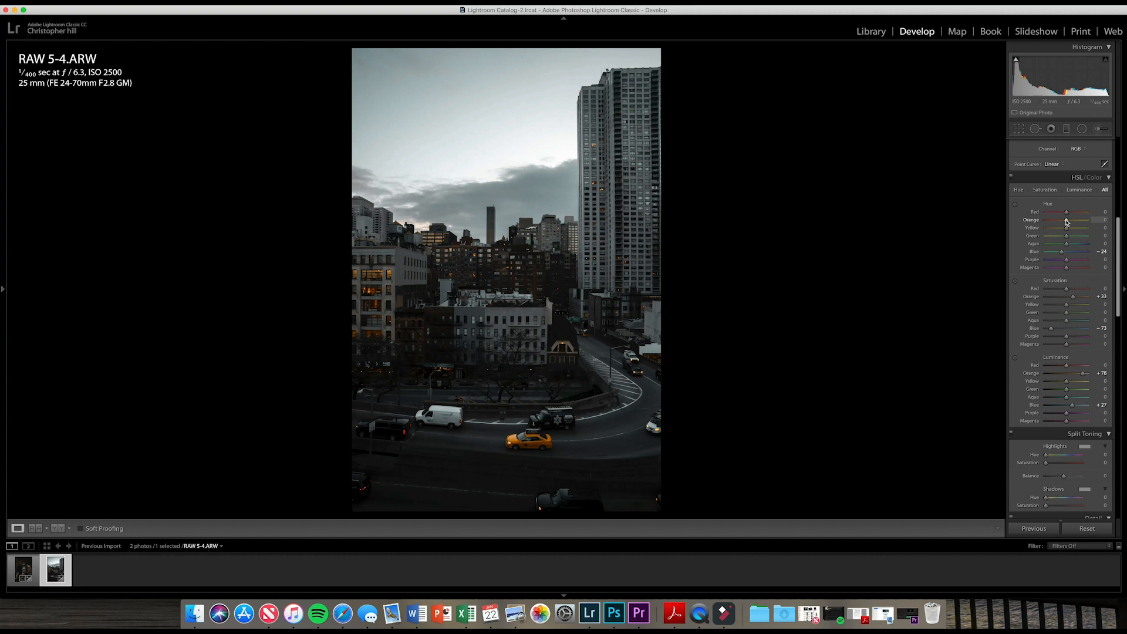
drag(1065, 220, 1059, 220)
key(y)
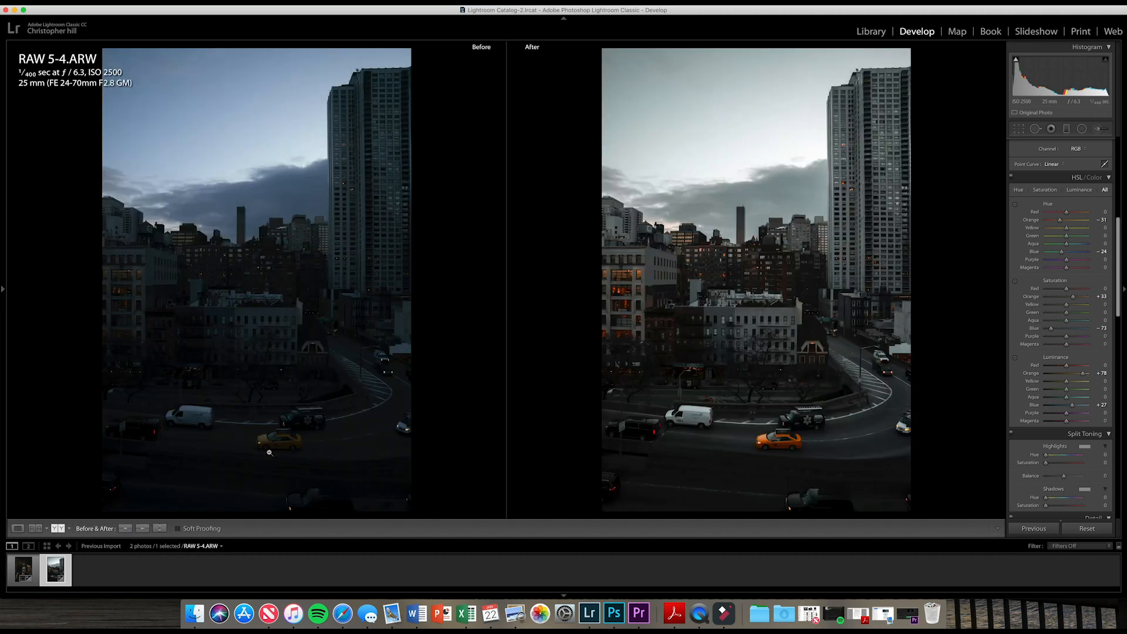